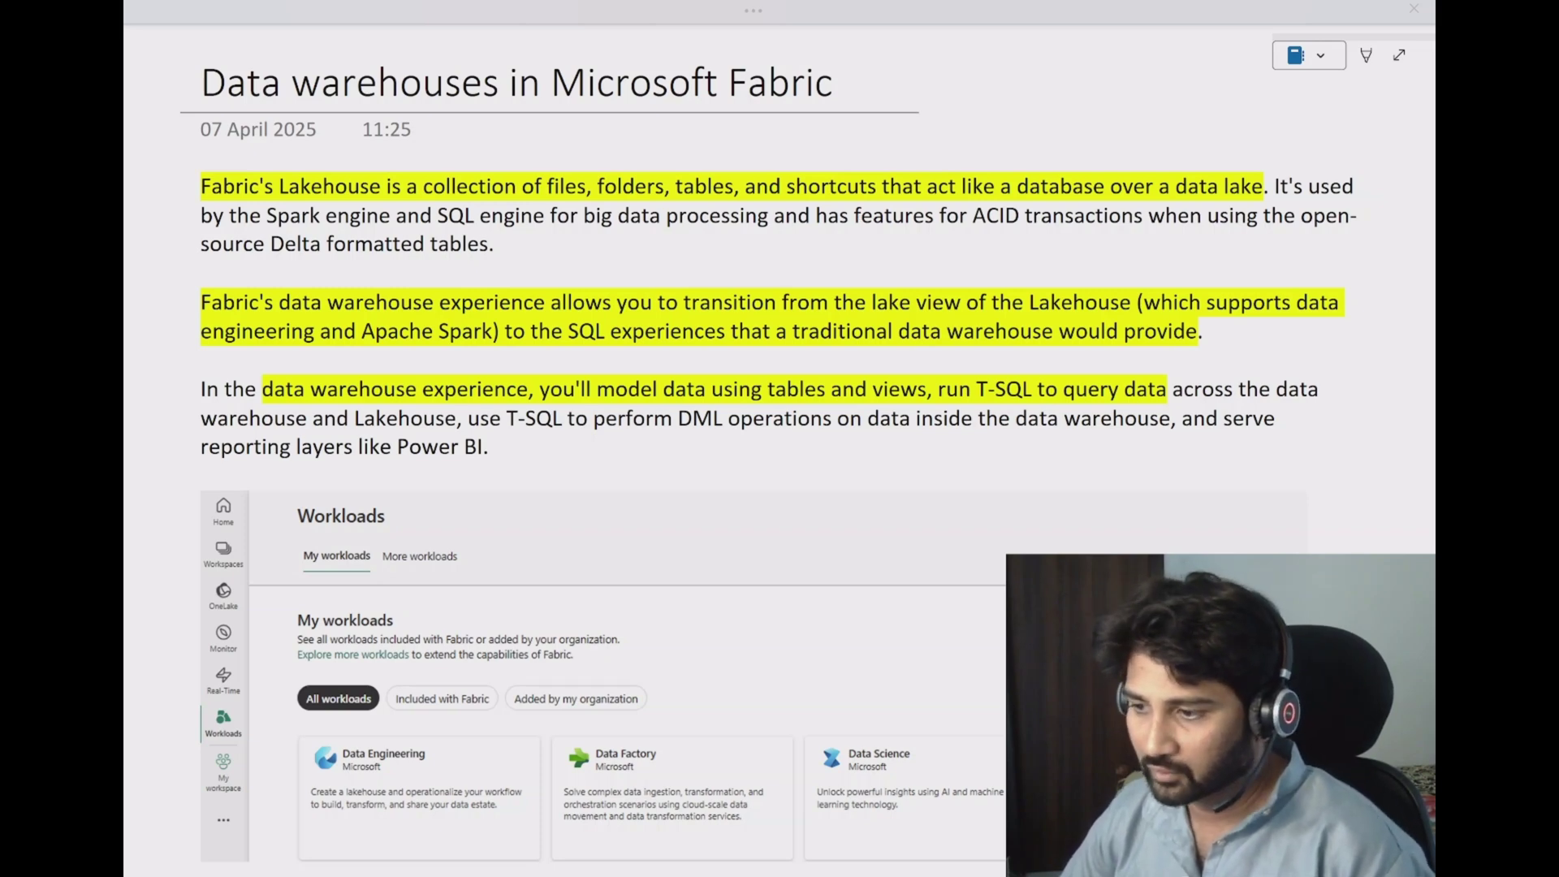
Underline the date, Fabric's Lakehouse and 'files, folders, tables, and shortcuts'; circle 'database' and 'data lake'.
left_click_drag(221, 151, 533, 144)
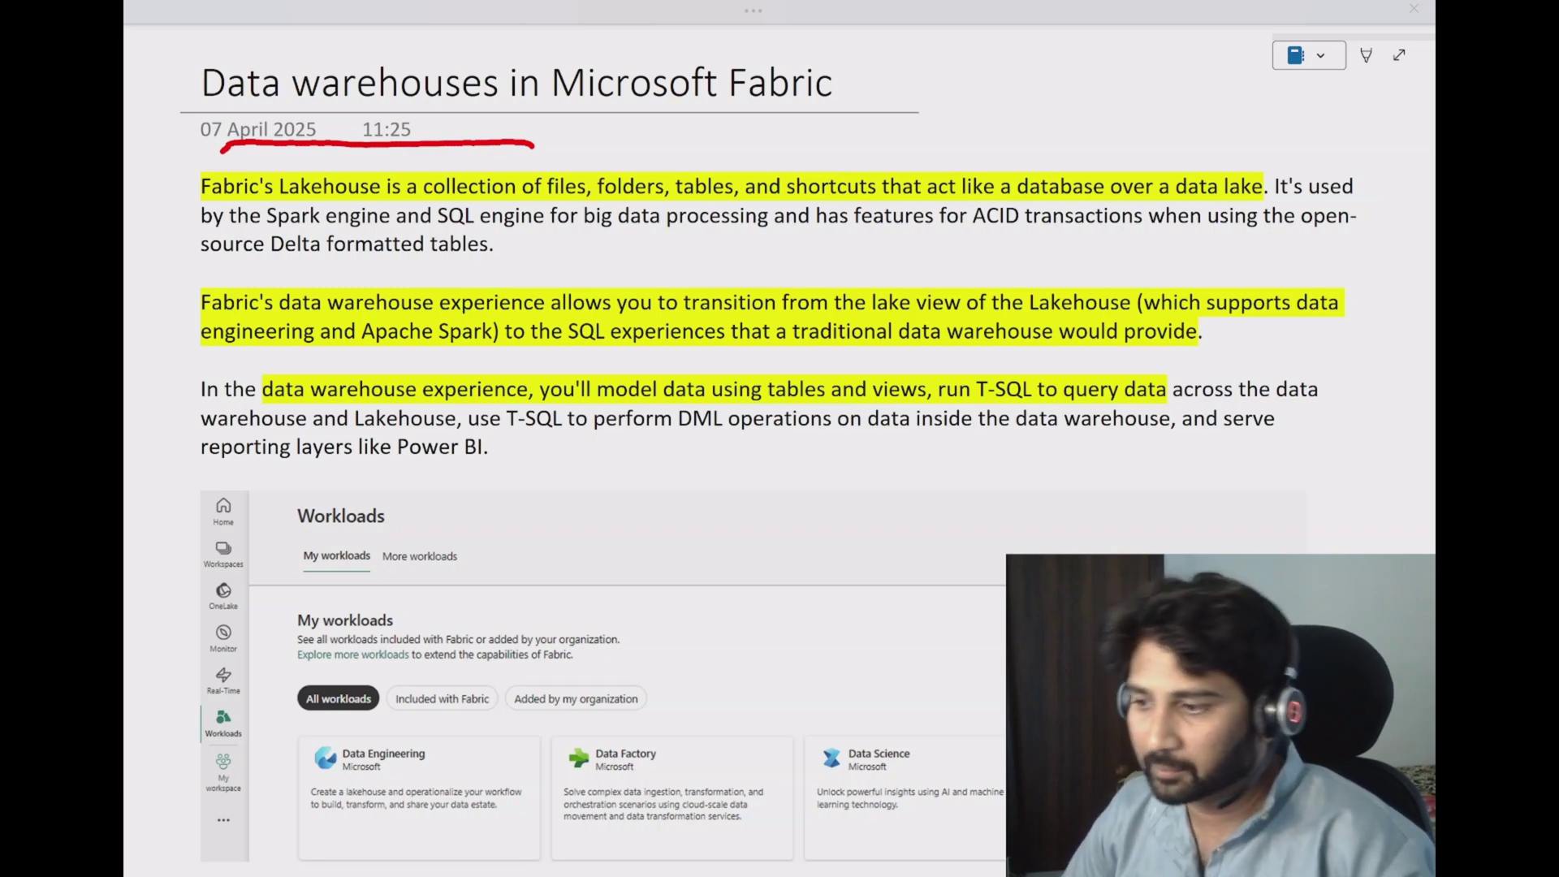
left_click_drag(221, 199, 398, 205)
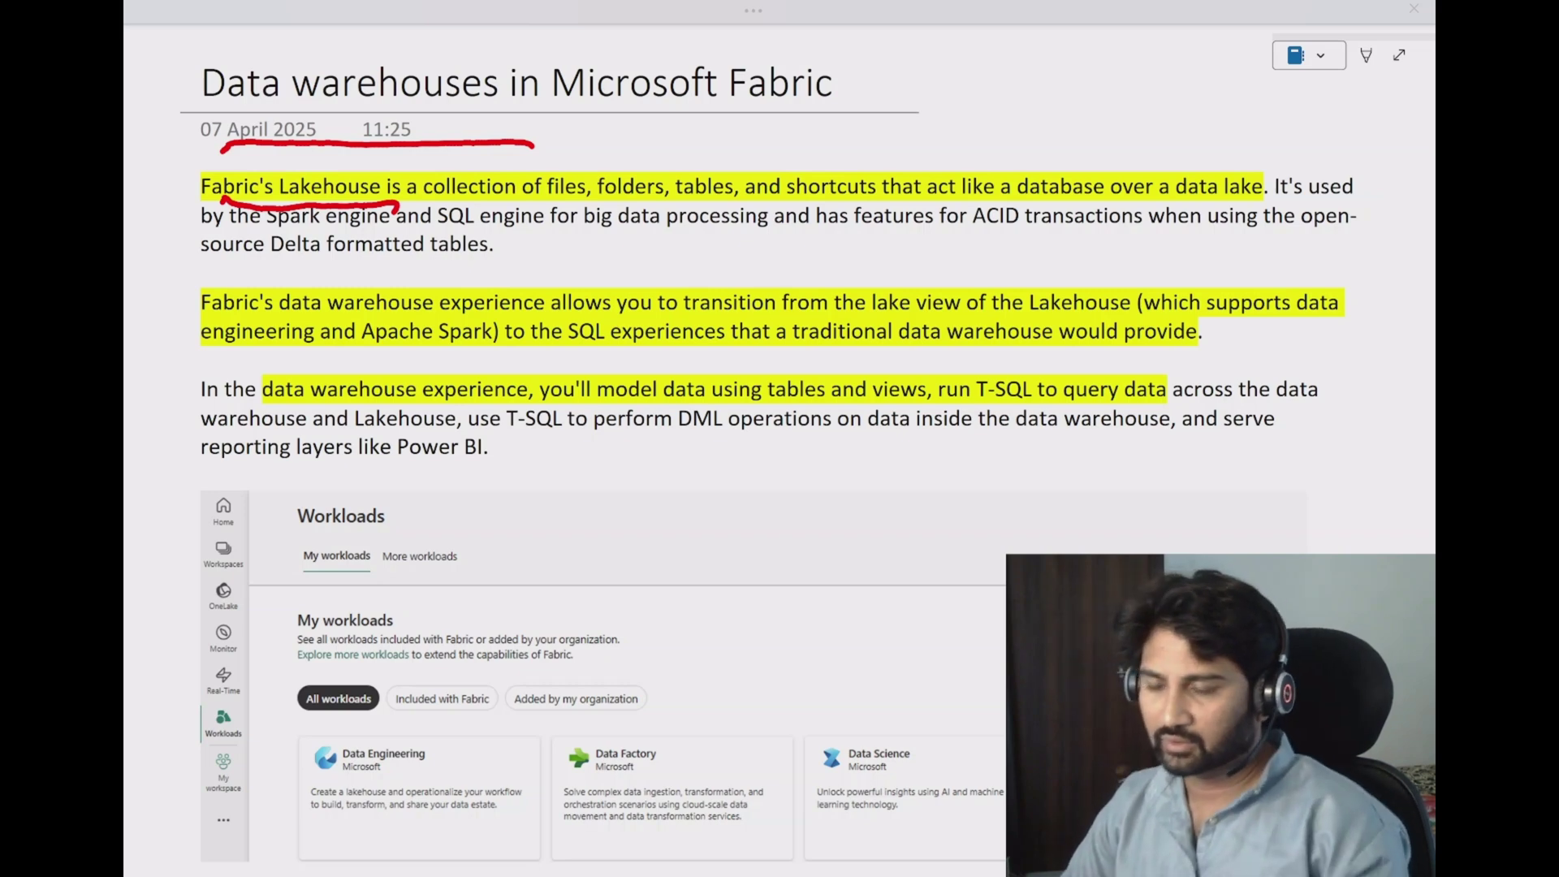
mouse_move(535, 199)
left_mouse_down()
mouse_move(699, 208)
mouse_move(846, 200)
left_mouse_up()
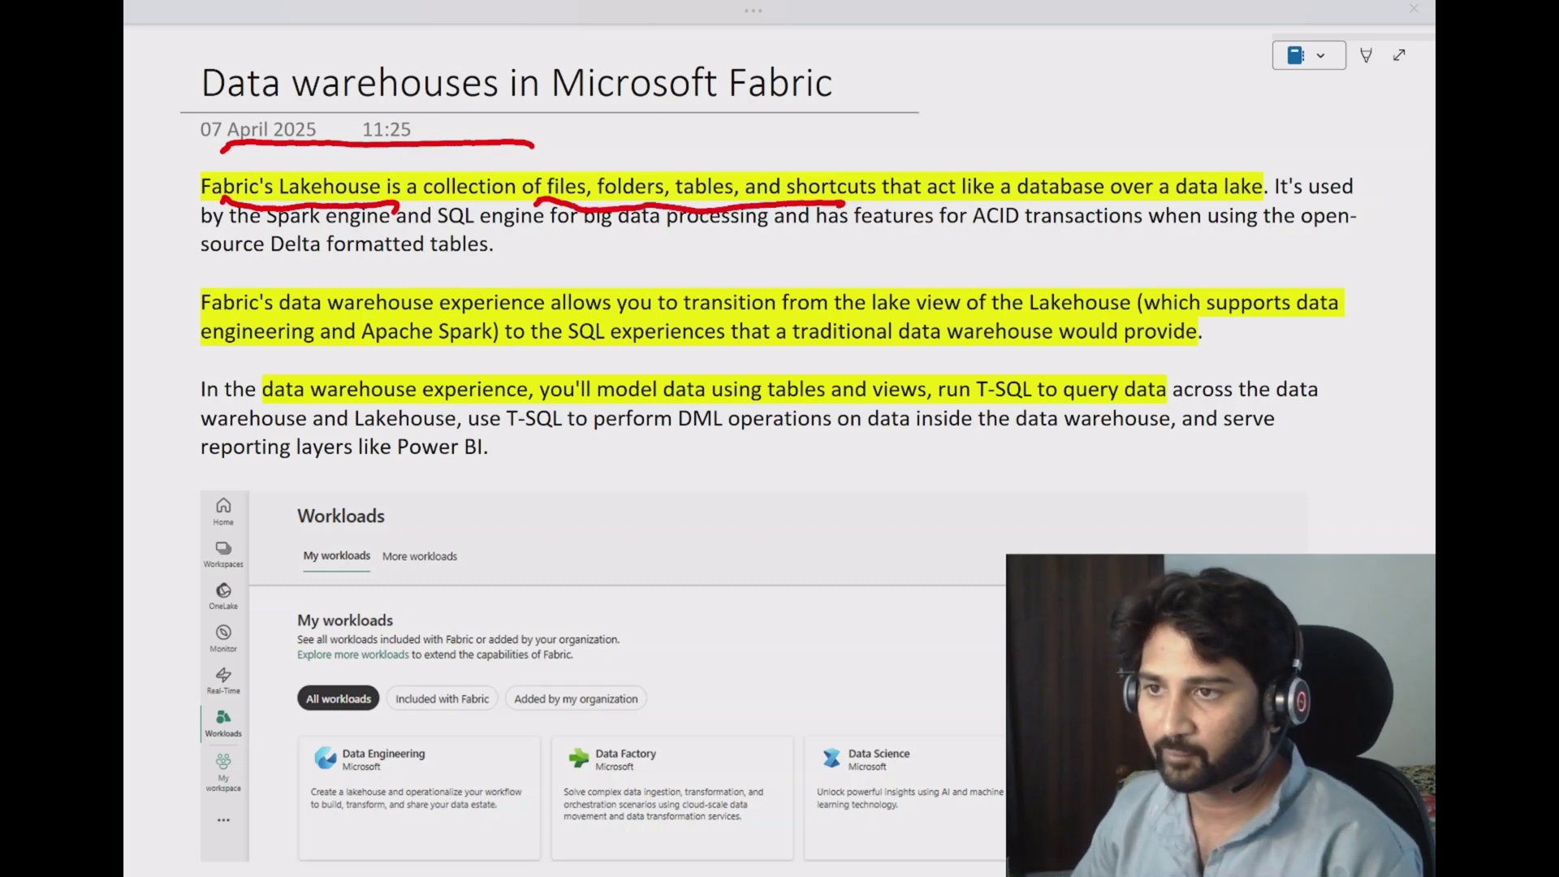
mouse_move(1109, 159)
left_mouse_down()
mouse_move(1102, 142)
mouse_move(1015, 202)
mouse_move(1106, 154)
left_mouse_up()
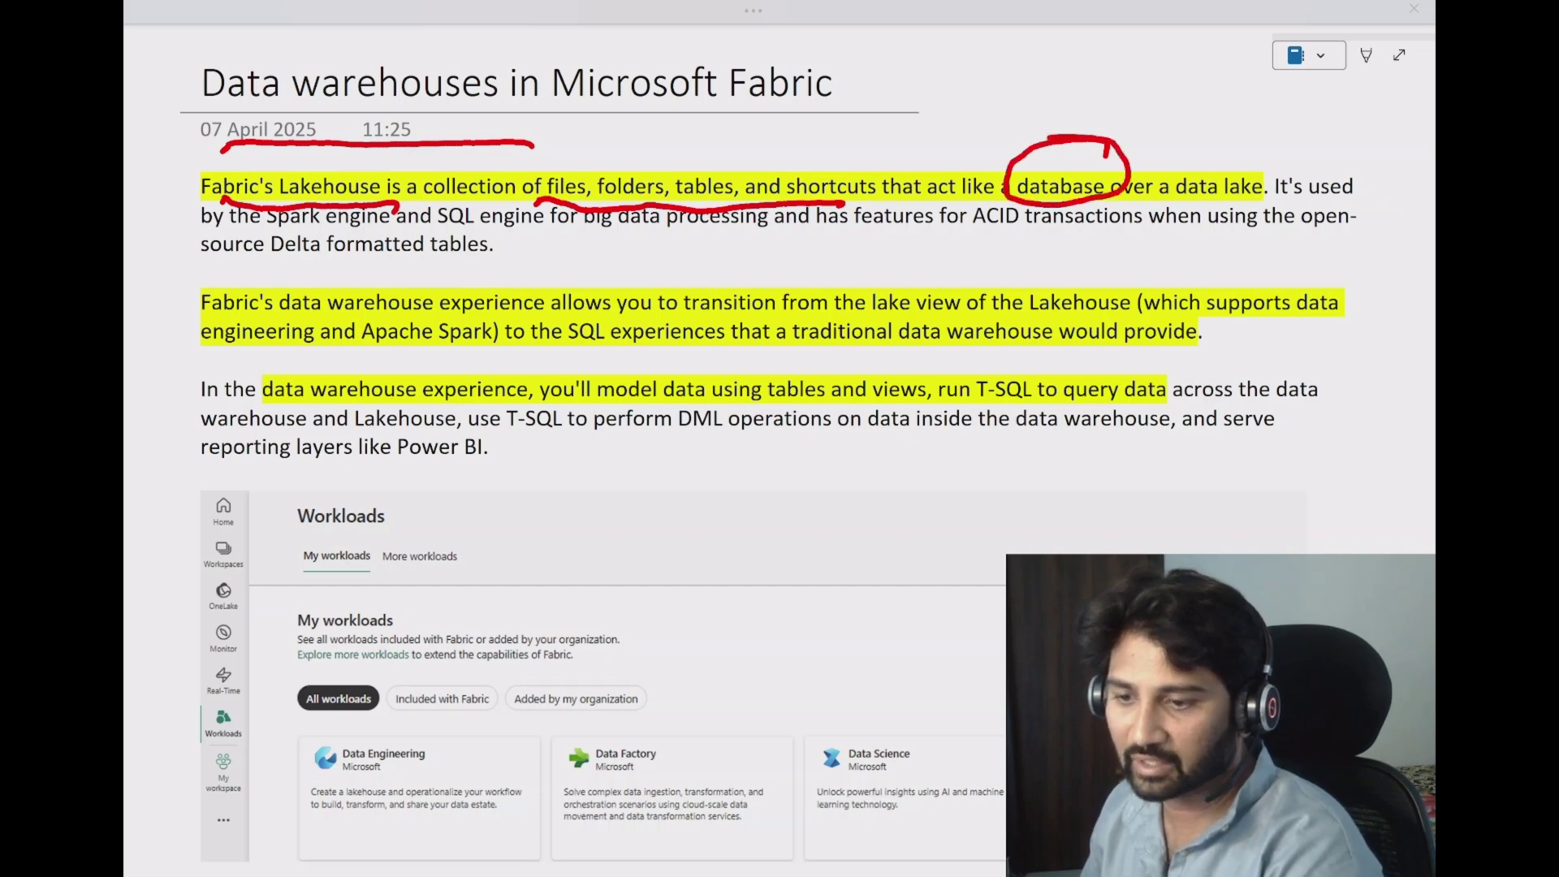
mouse_move(1256, 153)
left_mouse_down()
mouse_move(1169, 200)
mouse_move(1258, 151)
left_mouse_up()
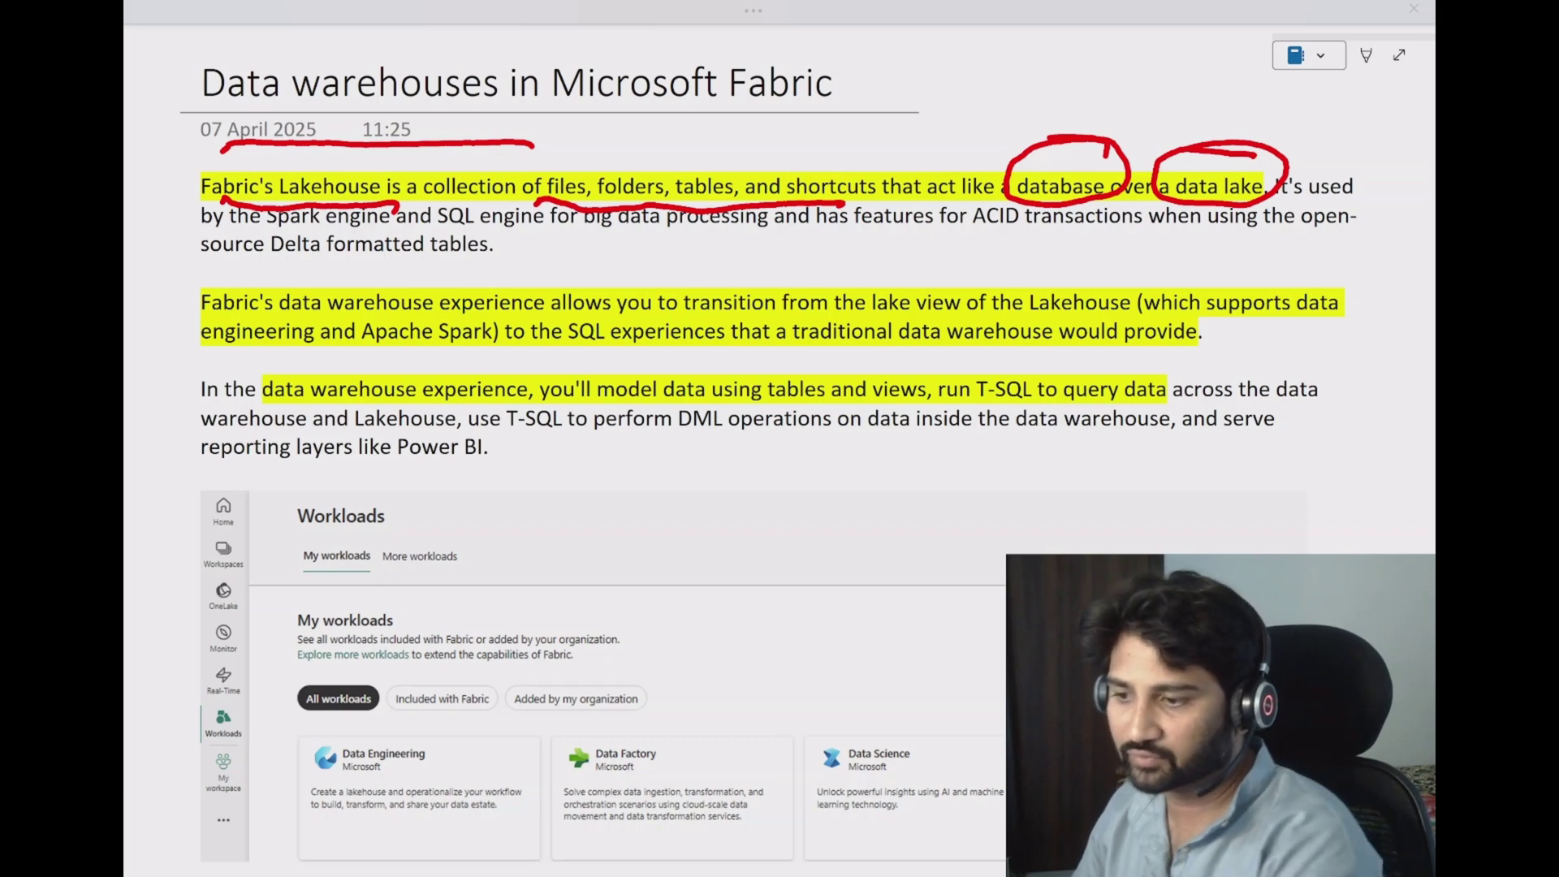
Underline the SQL engine and Spark engine phrases, the data warehouse transition sentence and 'lake view of the Lakehouse'.
left_click_drag(459, 224, 605, 238)
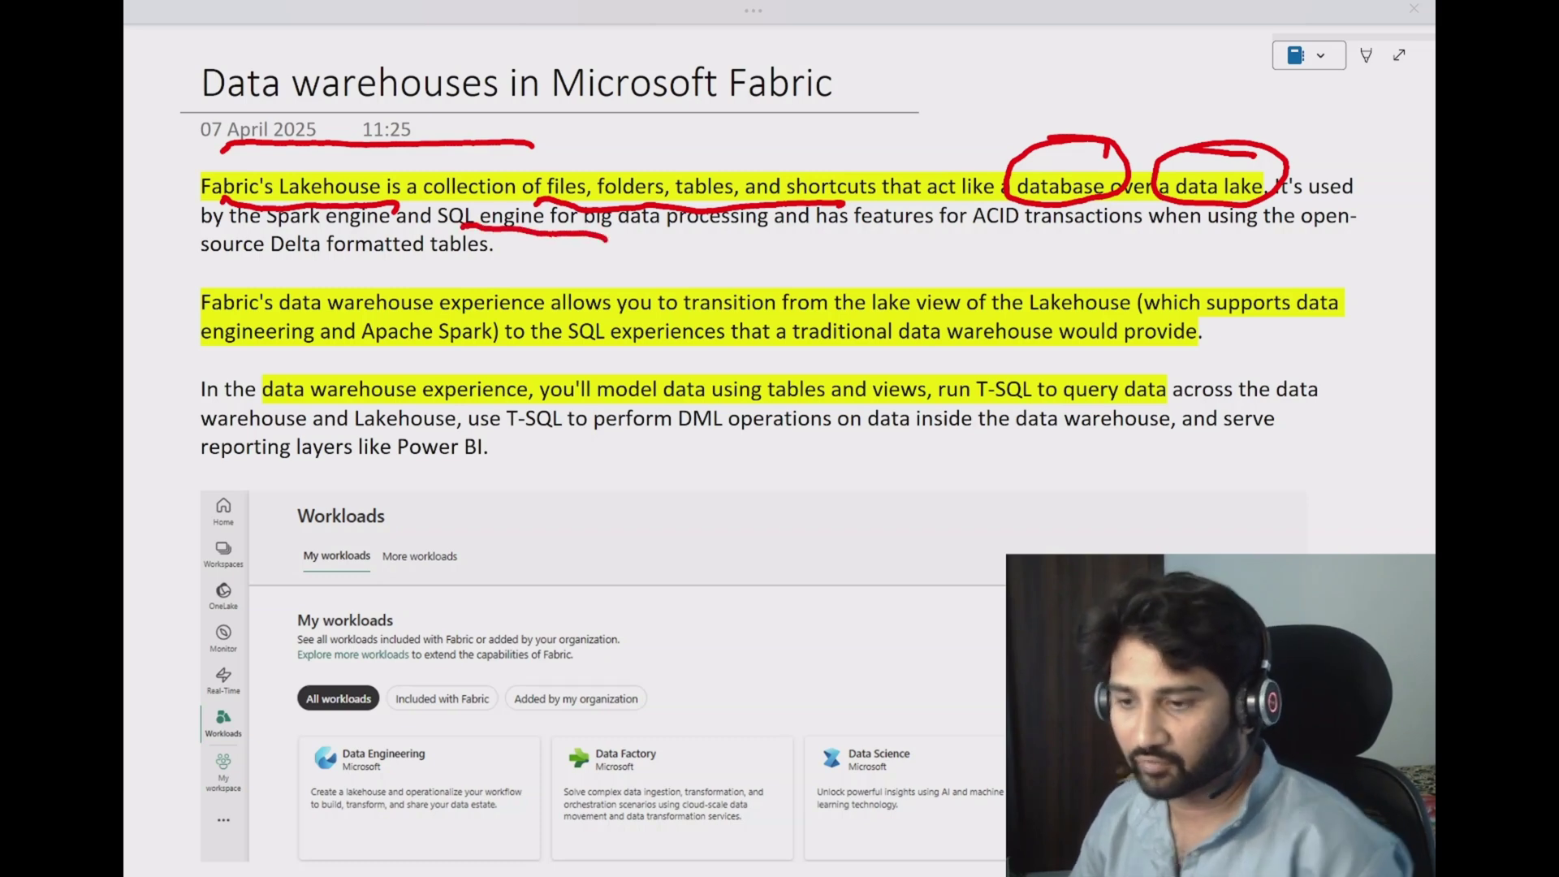
left_click_drag(290, 231, 372, 239)
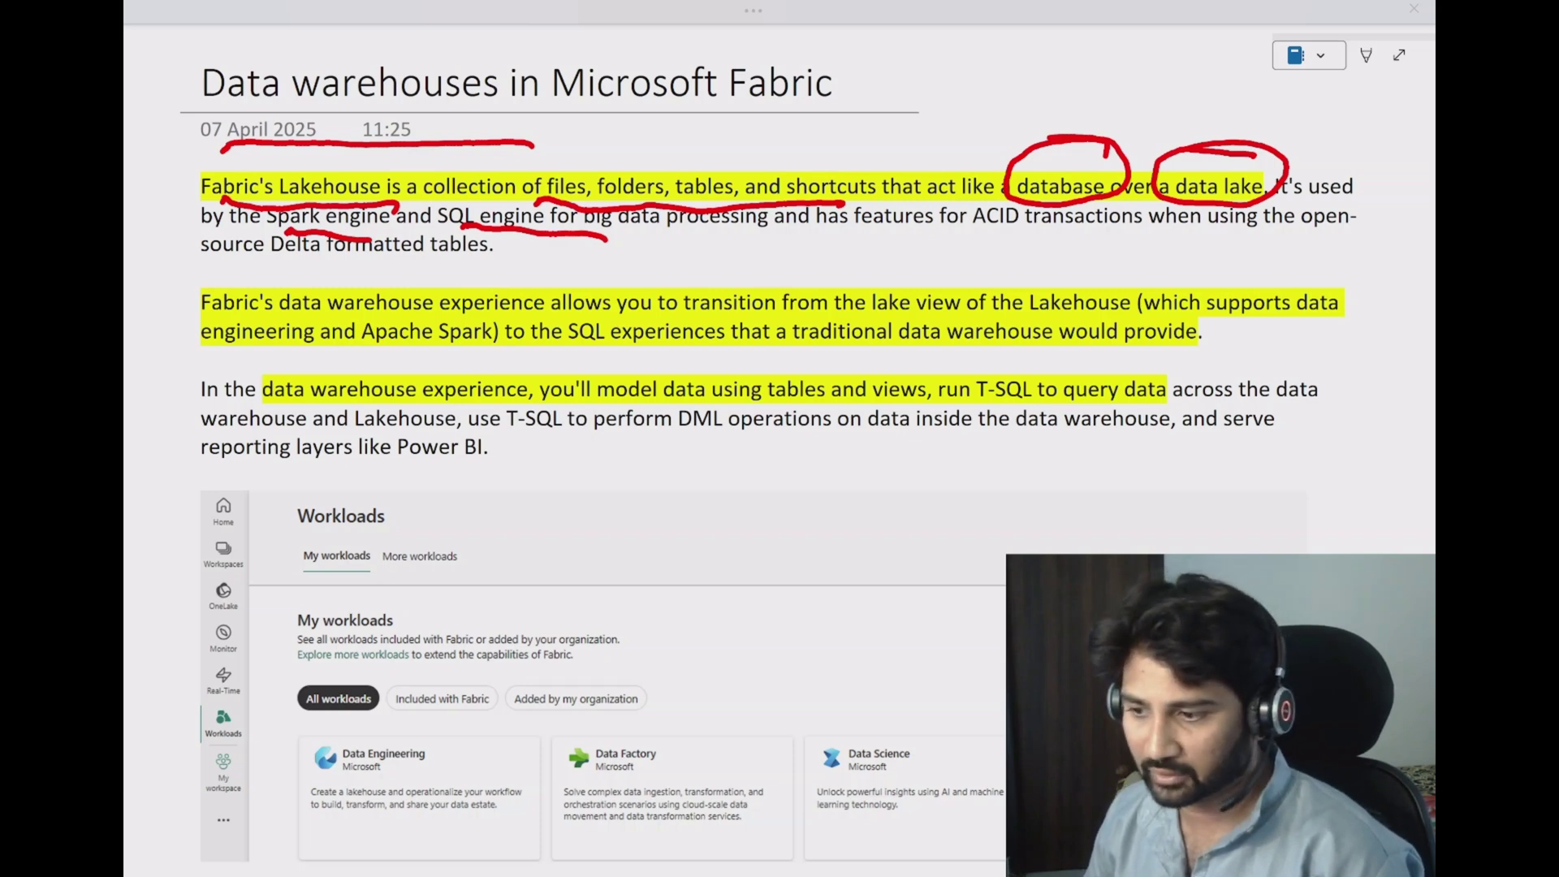
left_click_drag(263, 317, 763, 313)
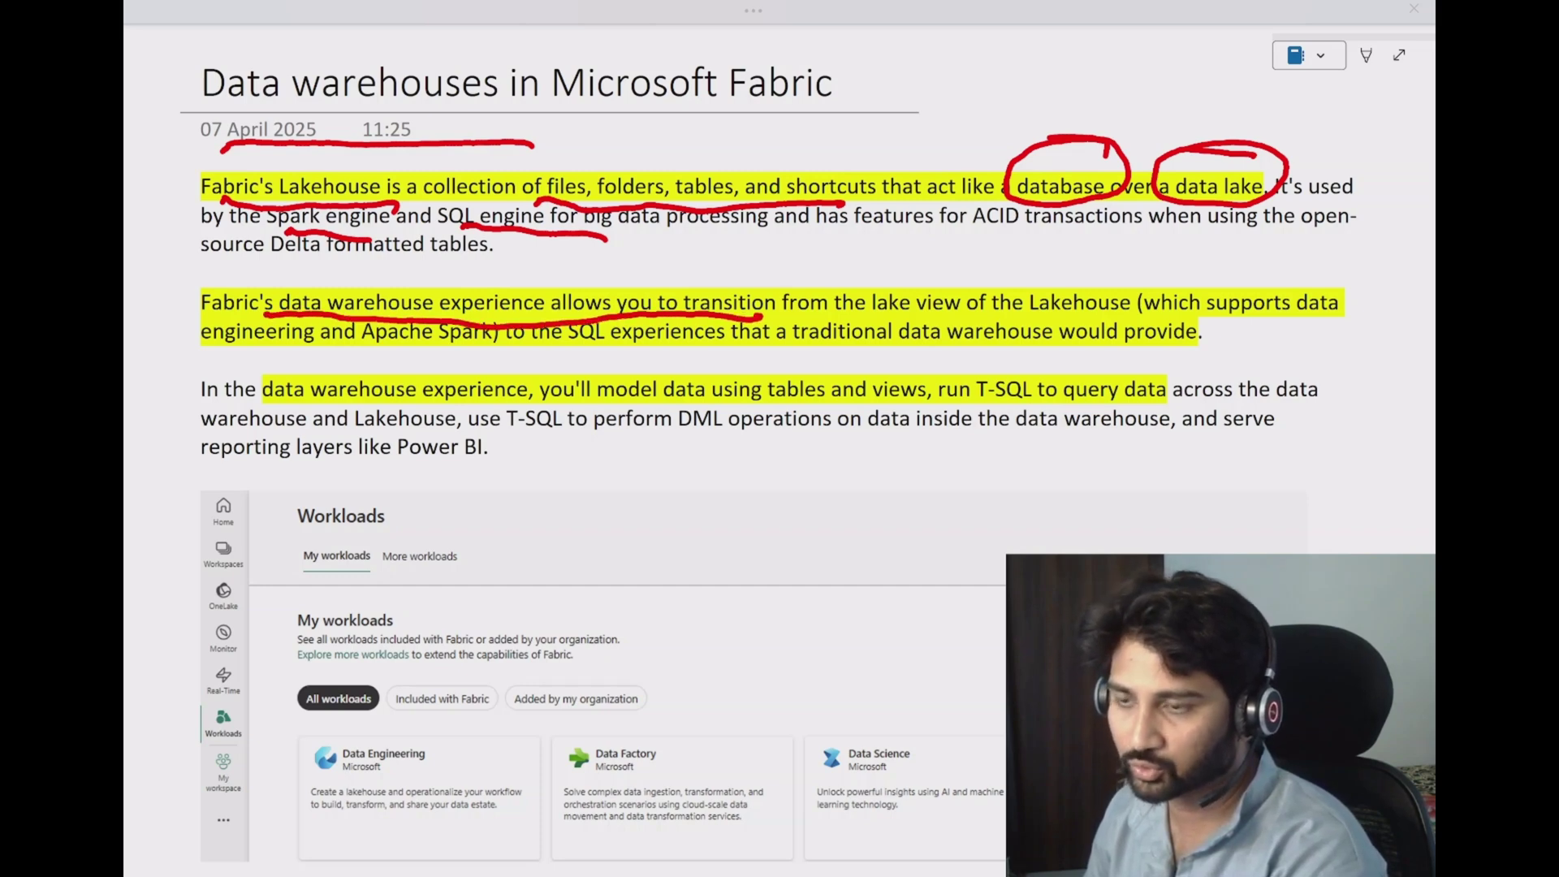
left_click_drag(869, 313, 1161, 319)
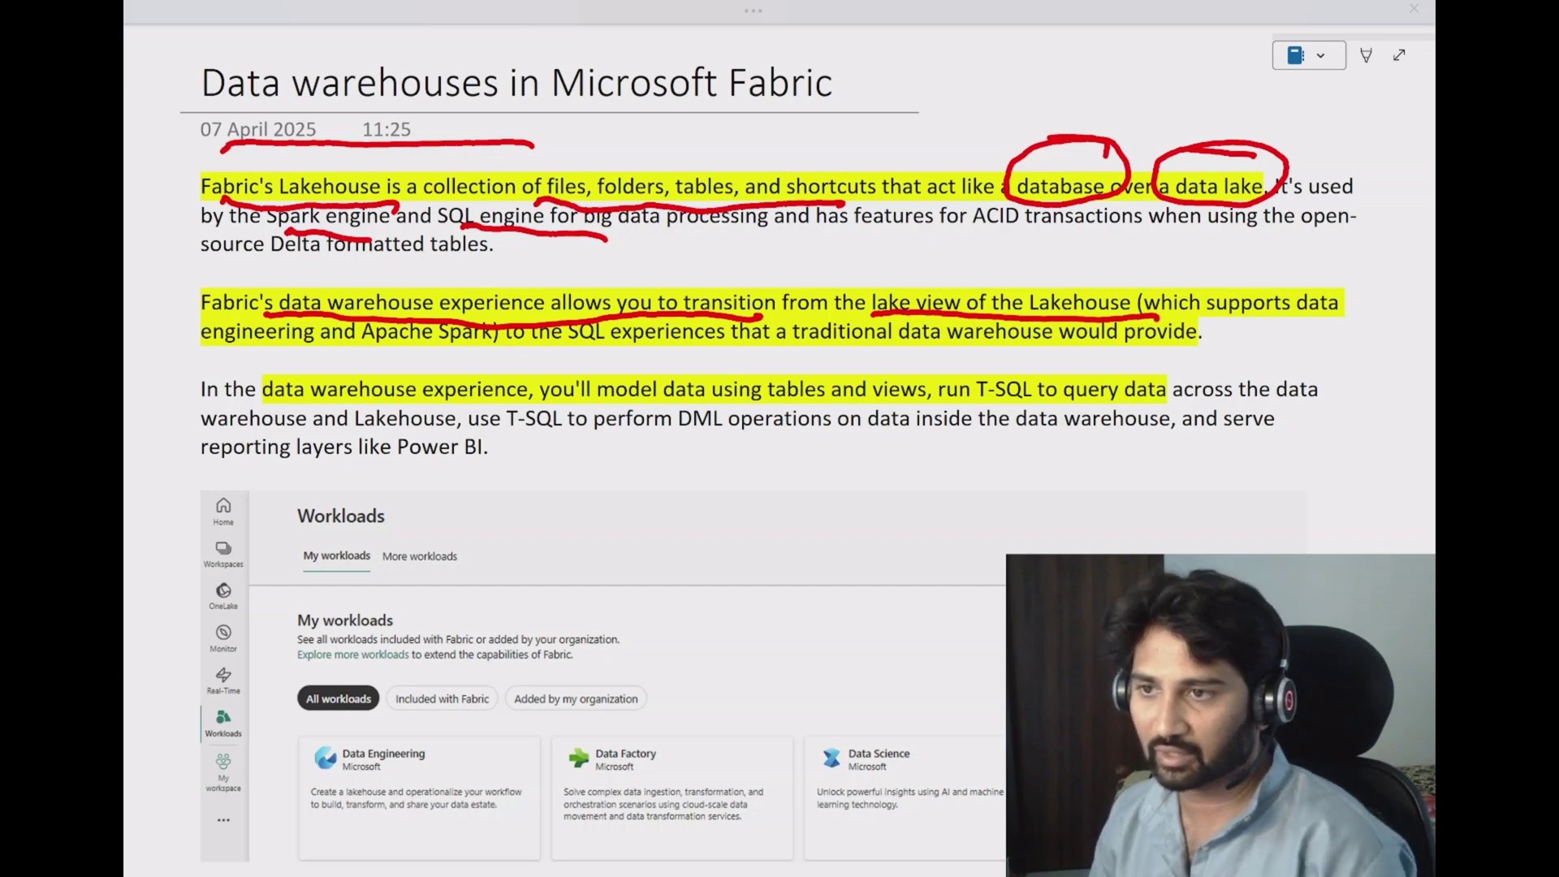
Red-underline 'SQL experiences', 'tables and views', 'T-SQL to query' and 'reporting layers like Power BI'.
left_click_drag(568, 351, 728, 352)
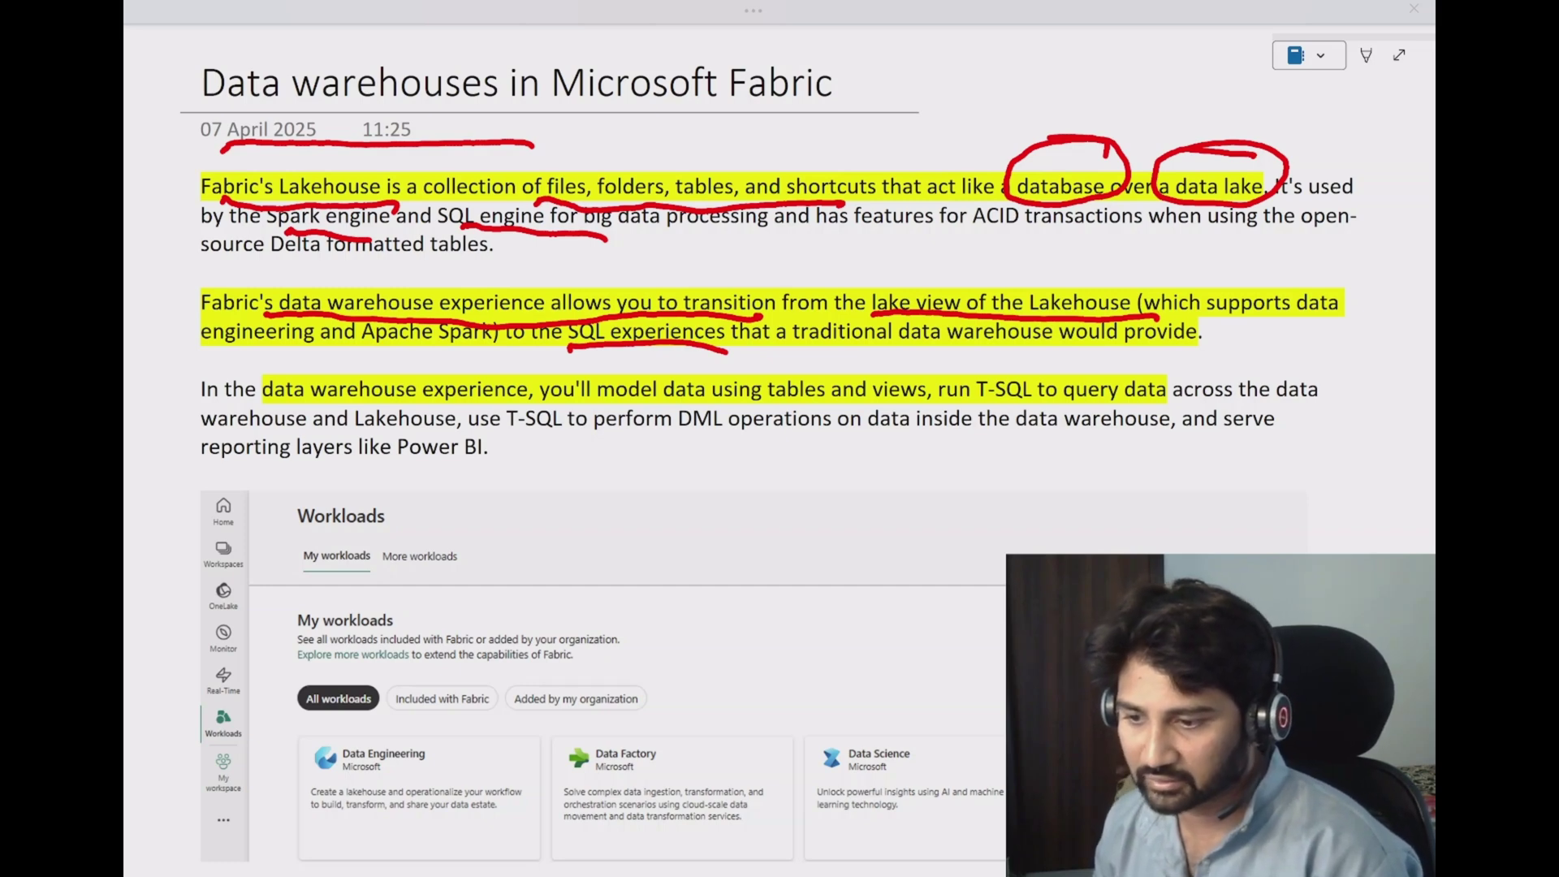
mouse_move(742, 410)
left_mouse_down()
mouse_move(852, 390)
mouse_move(926, 407)
mouse_move(1118, 411)
left_mouse_up()
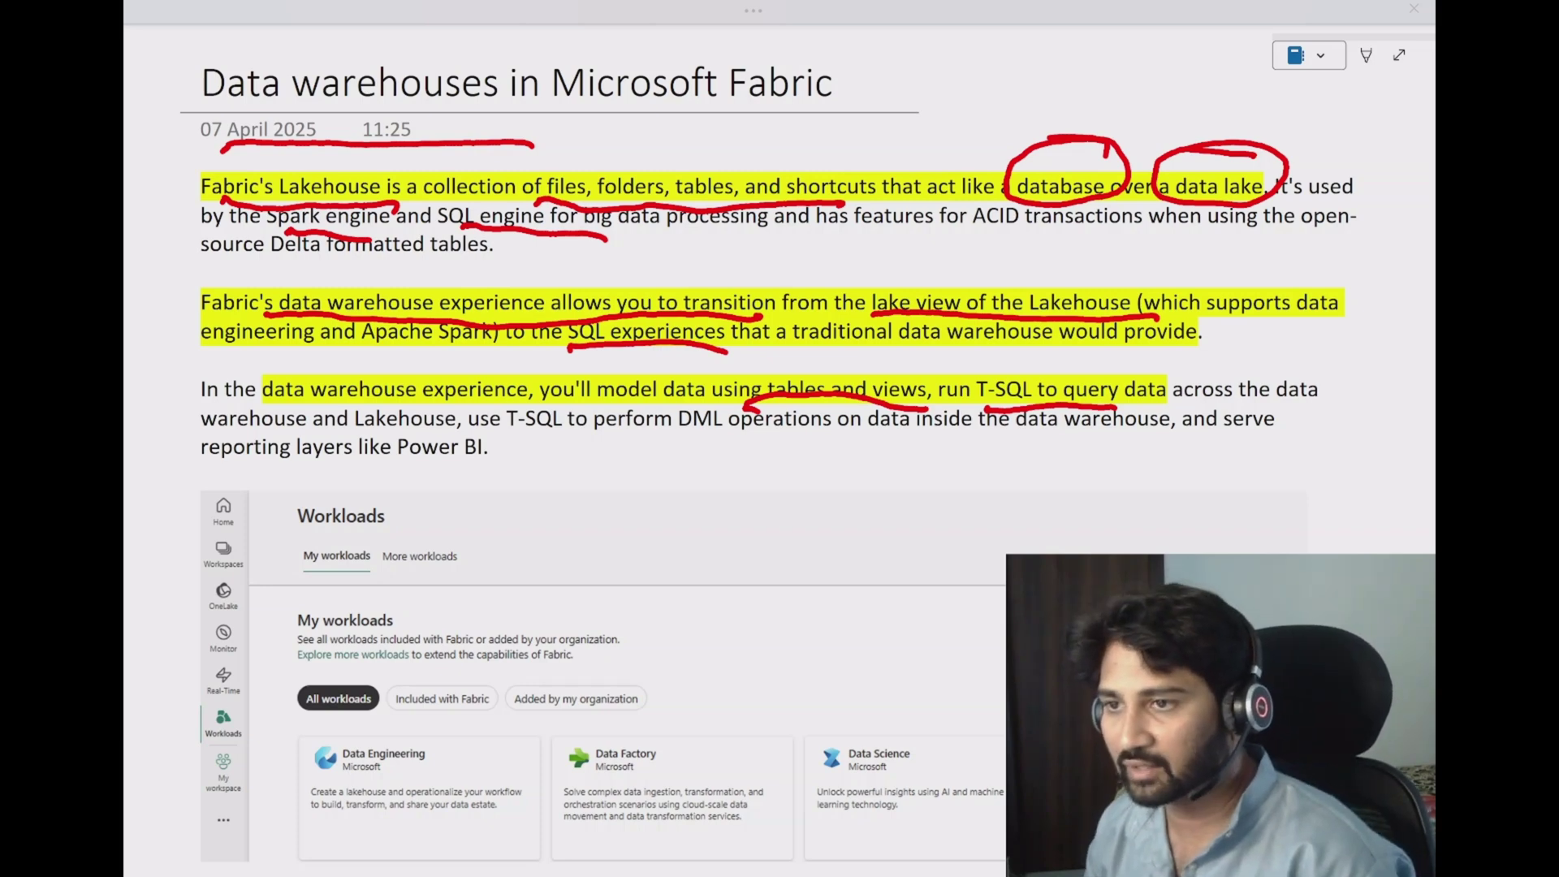
left_click_drag(276, 481, 511, 485)
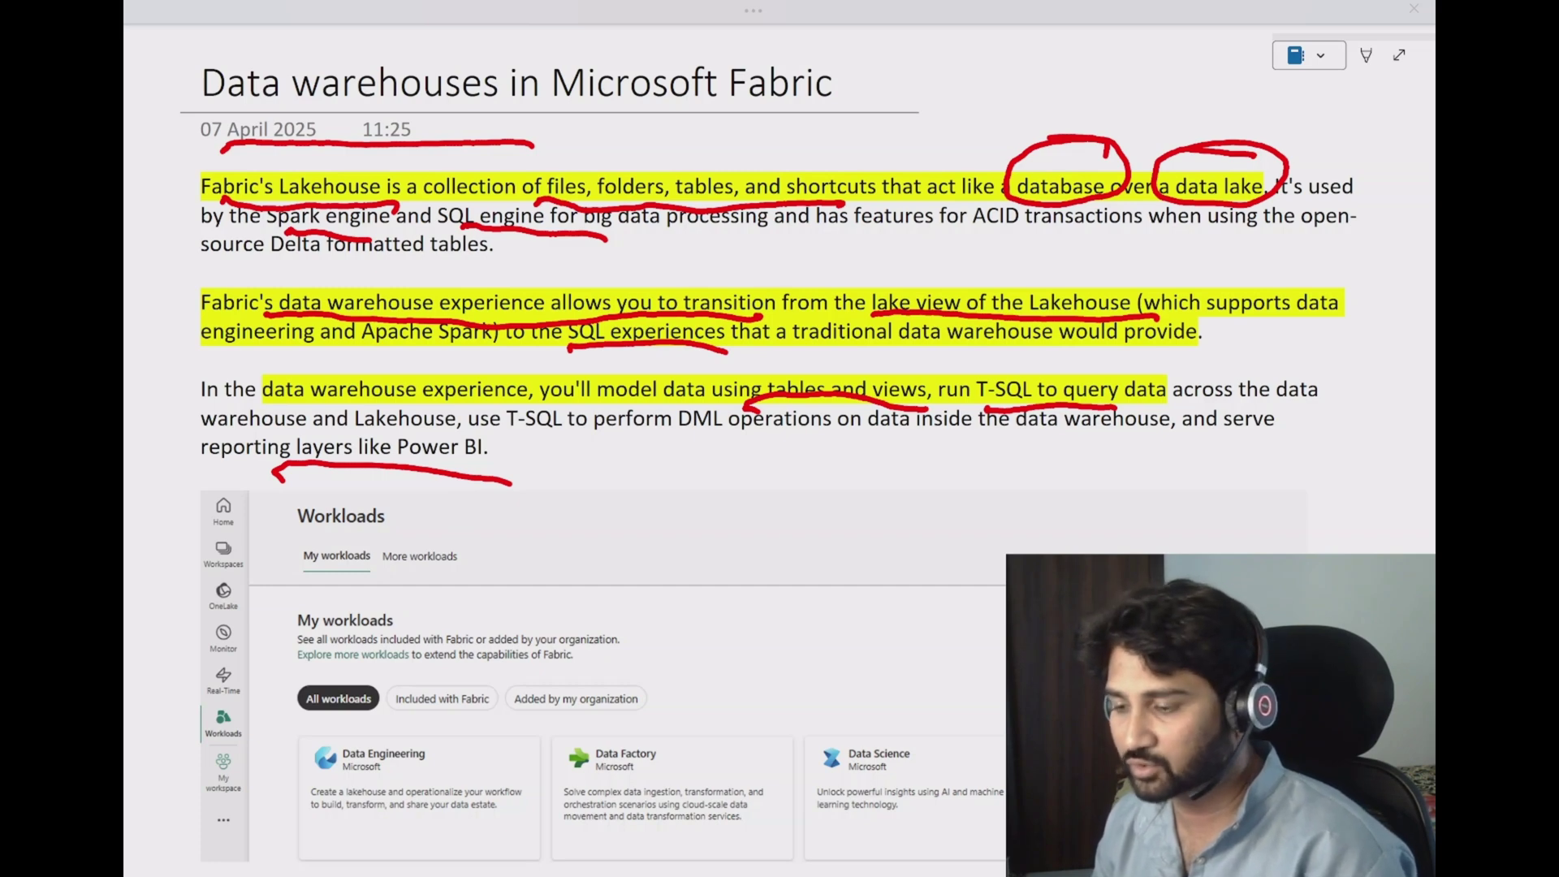
Sketch two boxed S sources below the text and connect them with lines.
mouse_move(557, 505)
left_mouse_down()
mouse_move(566, 553)
mouse_move(631, 527)
mouse_move(591, 558)
left_mouse_up()
mouse_move(600, 497)
left_mouse_down()
mouse_move(576, 559)
mouse_move(579, 665)
left_mouse_up()
mouse_move(574, 602)
left_mouse_down()
mouse_move(637, 583)
mouse_move(600, 672)
left_mouse_up()
left_click_drag(615, 605, 591, 649)
left_click_drag(646, 526, 736, 547)
left_click_drag(646, 599, 739, 567)
mouse_move(688, 521)
left_mouse_down()
mouse_move(746, 471)
mouse_move(772, 481)
mouse_move(797, 458)
left_mouse_up()
Draw an arrow to a DW box, then an arrow to a handwritten 'Reporting' label.
left_click_drag(725, 556, 807, 524)
left_click_drag(777, 516, 799, 550)
mouse_move(812, 492)
left_mouse_down()
mouse_move(826, 560)
mouse_move(925, 469)
left_mouse_up()
mouse_move(925, 469)
left_mouse_down()
mouse_move(941, 544)
mouse_move(841, 562)
left_mouse_up()
mouse_move(837, 510)
left_mouse_down()
mouse_move(844, 544)
mouse_move(909, 491)
mouse_move(909, 511)
left_mouse_up()
left_click_drag(933, 495, 1007, 463)
mouse_move(970, 467)
left_mouse_down()
mouse_move(1005, 462)
mouse_move(993, 489)
mouse_move(1037, 489)
mouse_move(1037, 505)
mouse_move(1044, 483)
mouse_move(1092, 470)
mouse_move(1107, 488)
mouse_move(1123, 465)
mouse_move(1153, 467)
mouse_move(1169, 430)
mouse_move(1177, 469)
left_mouse_up()
mouse_move(1148, 443)
left_mouse_down()
mouse_move(1238, 414)
mouse_move(1231, 451)
left_mouse_up()
Circle the DW box, then erase all the red ink from the page.
mouse_move(946, 435)
left_mouse_down()
mouse_move(815, 584)
mouse_move(893, 394)
left_mouse_up()
mouse_move(848, 569)
left_mouse_down()
mouse_move(986, 406)
mouse_move(974, 585)
mouse_move(884, 410)
left_mouse_up()
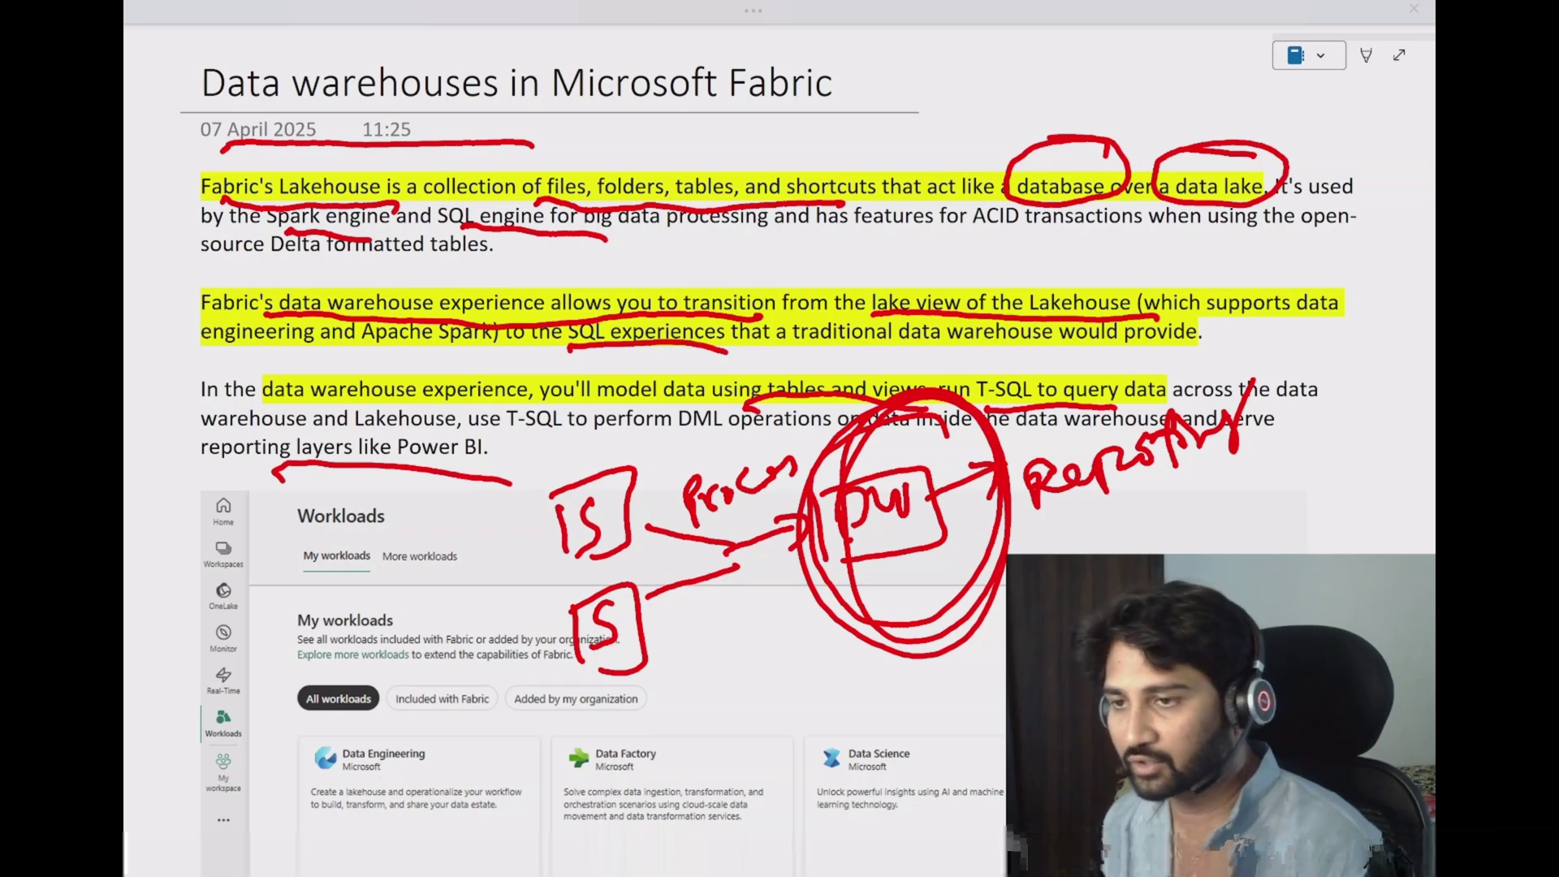
key("Escape")
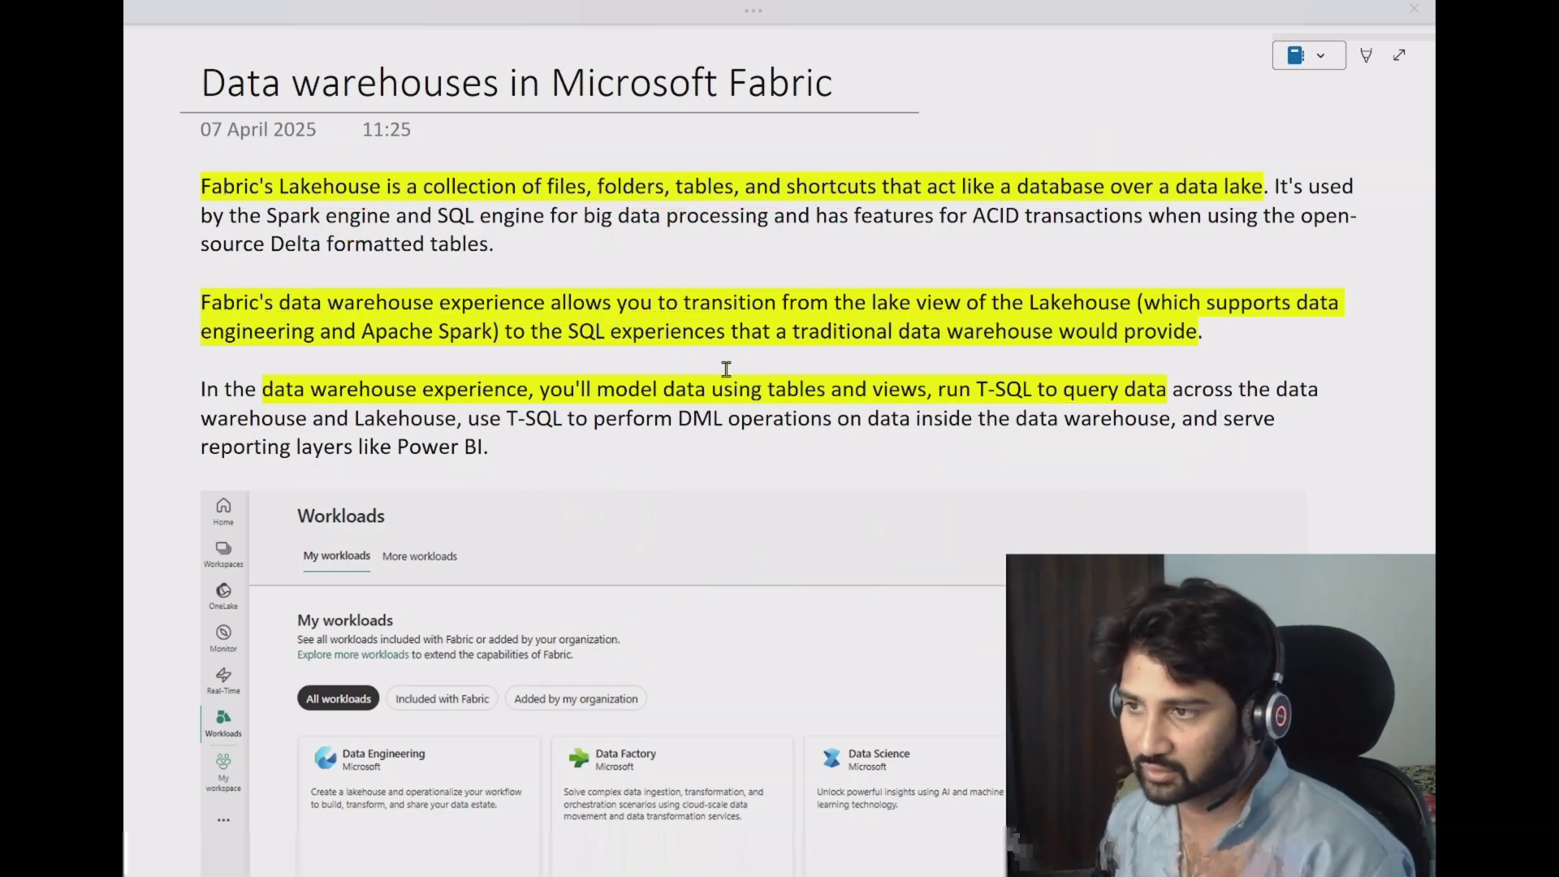
Switch to the Power BI My workspace page in Edge.
key("alt+Tab")
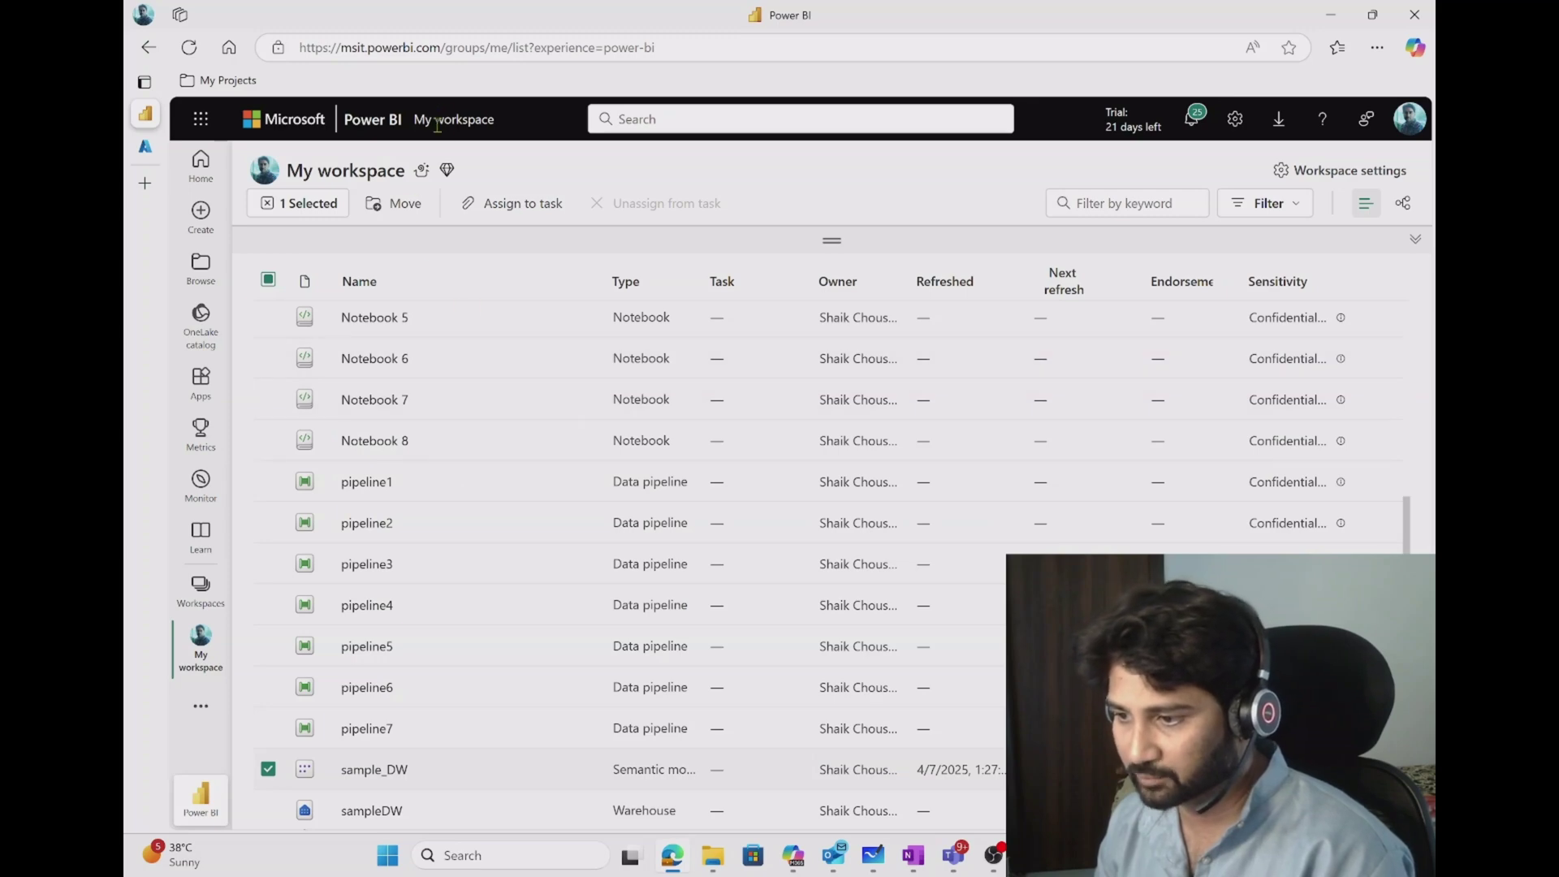
left_click_drag(424, 120, 497, 122)
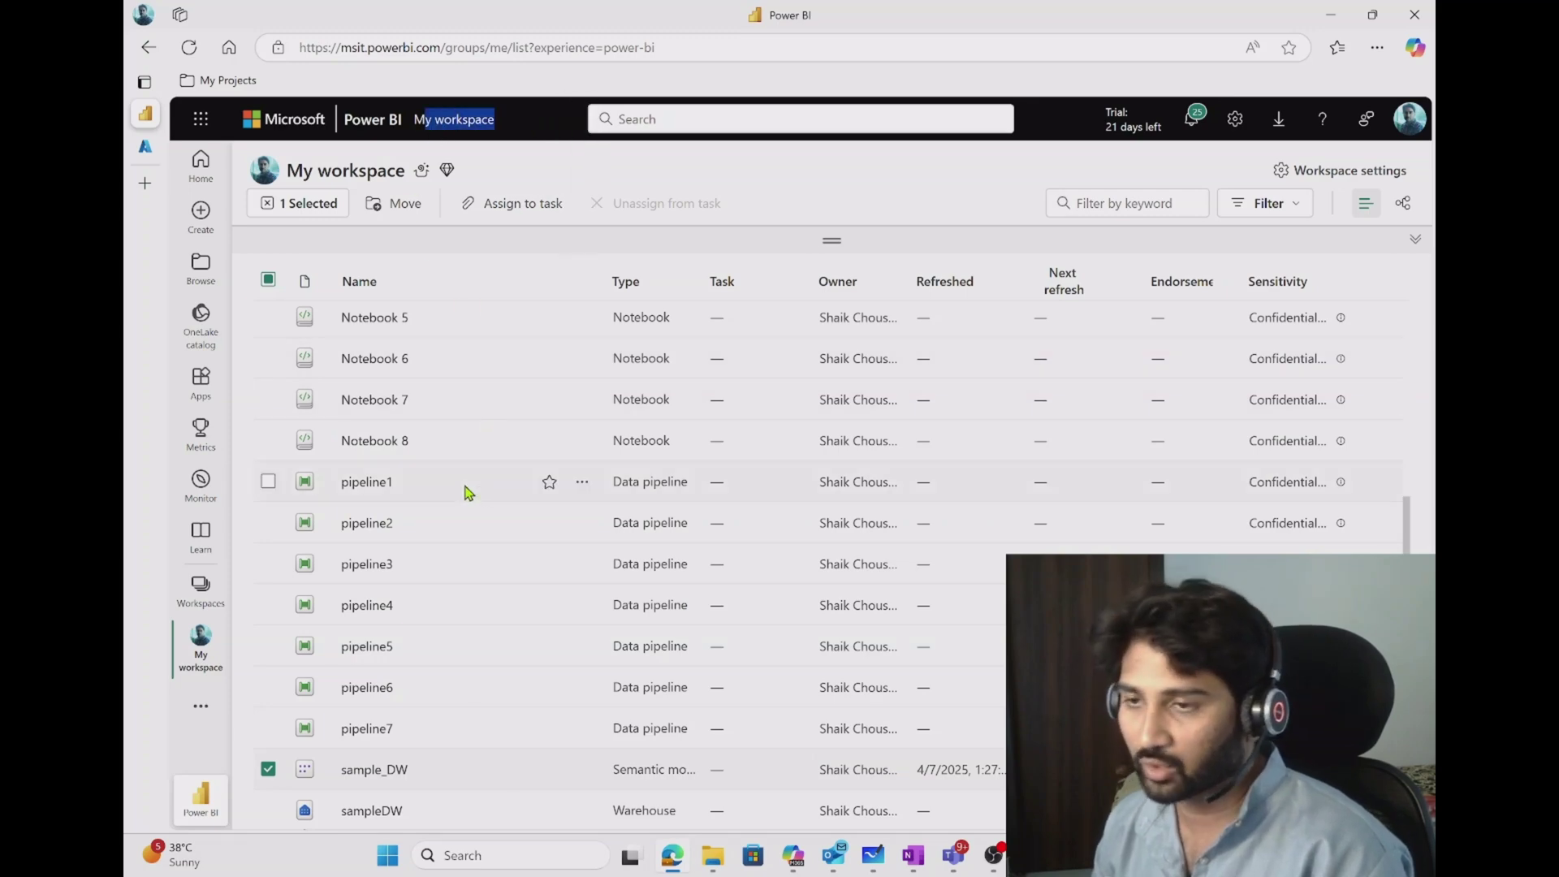
scroll(464, 491, "down", 2)
scroll(463, 489, "up", 8)
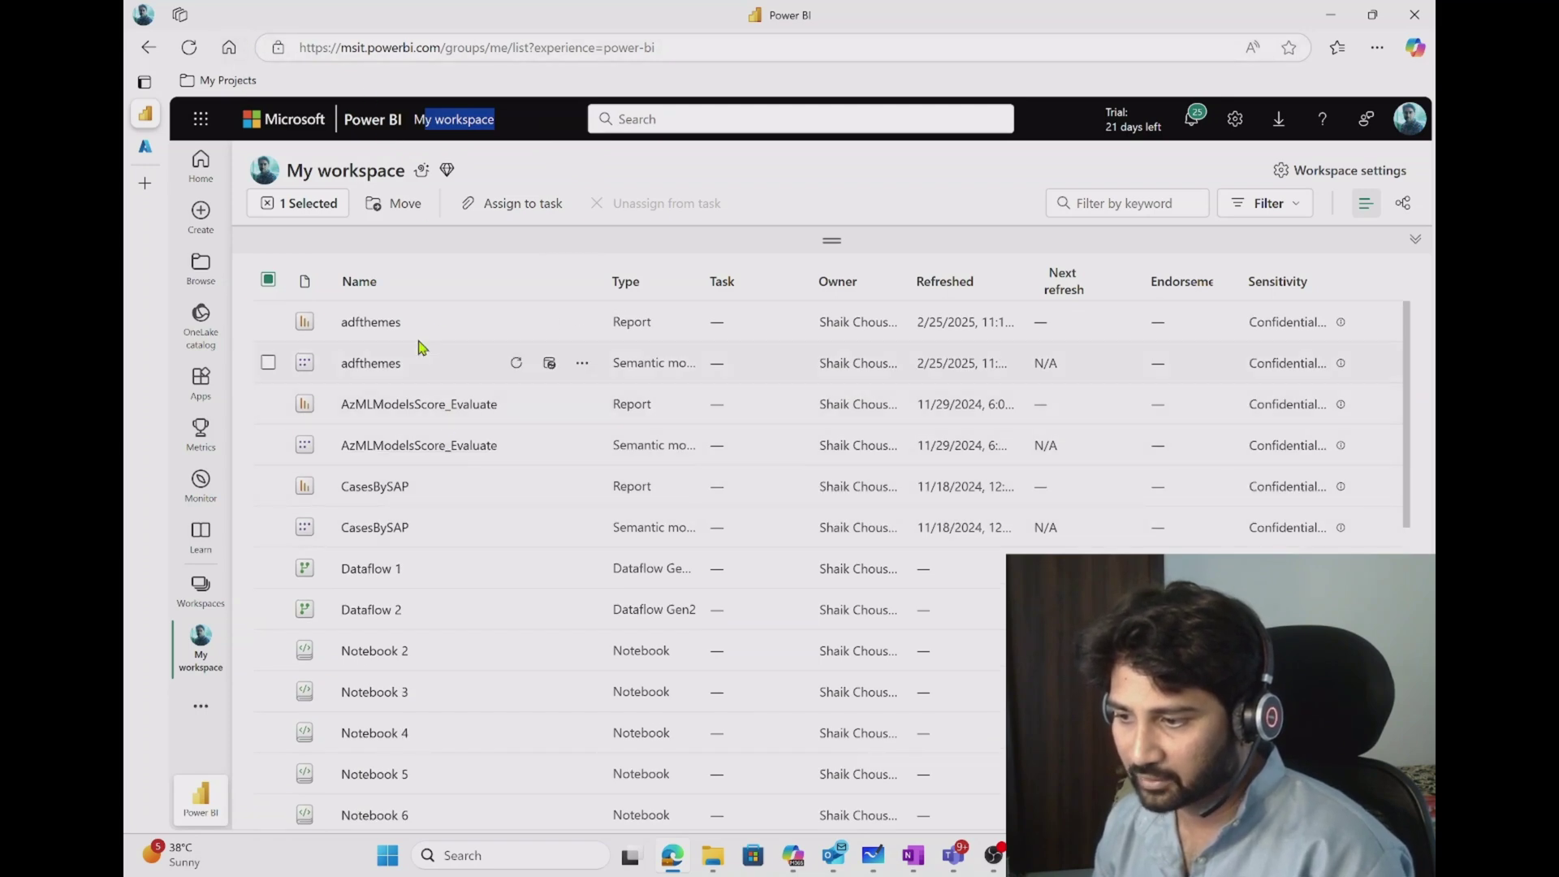
Select all workspace items, sort them by Name, and refresh the page.
left_click(267, 280)
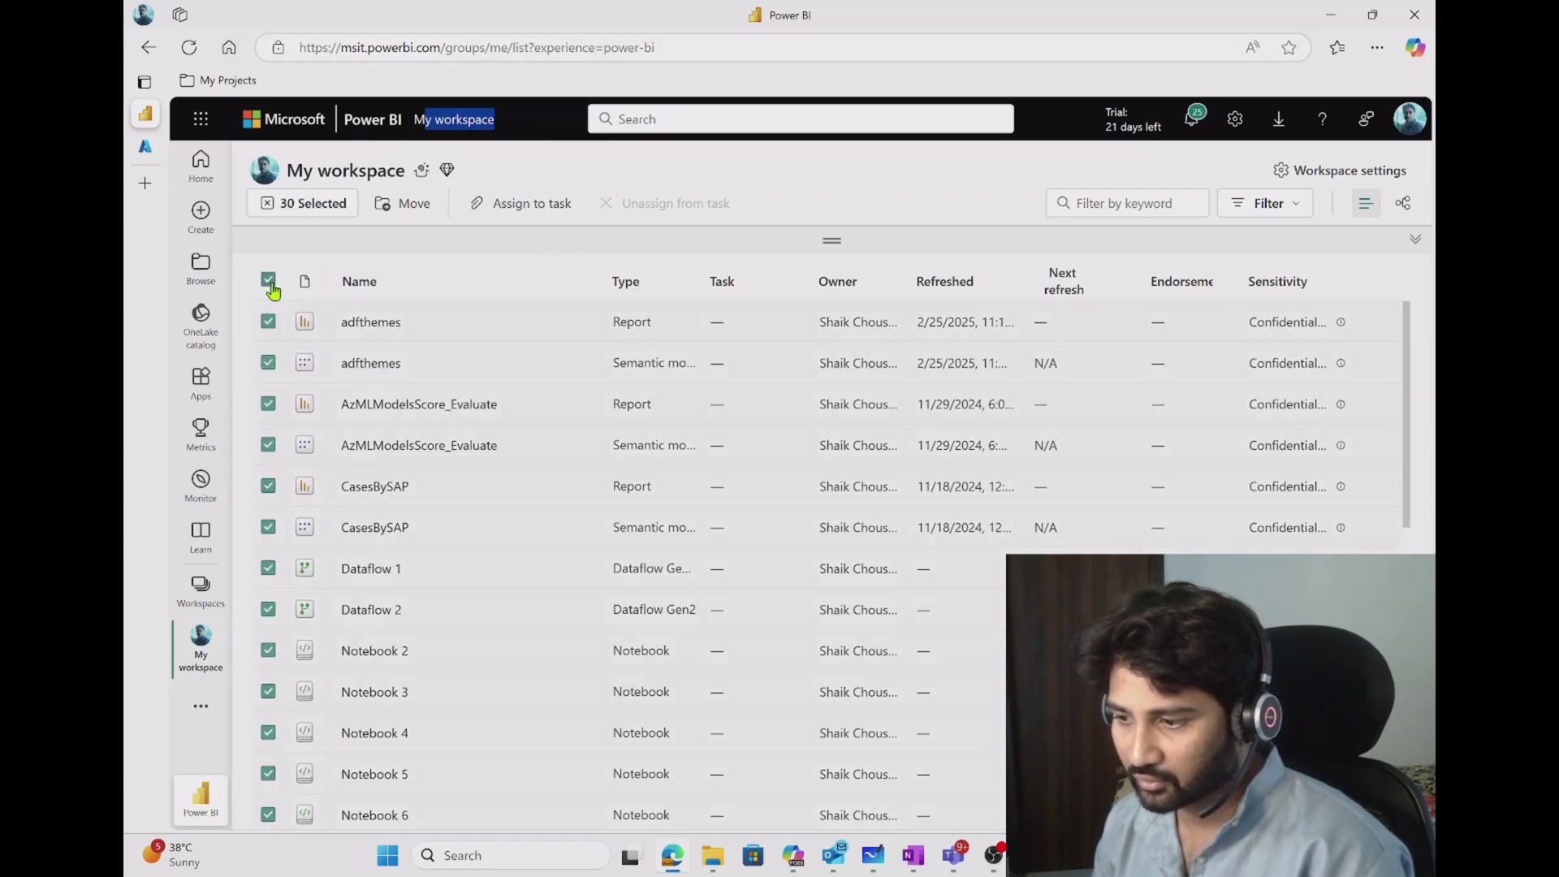
left_click(477, 281)
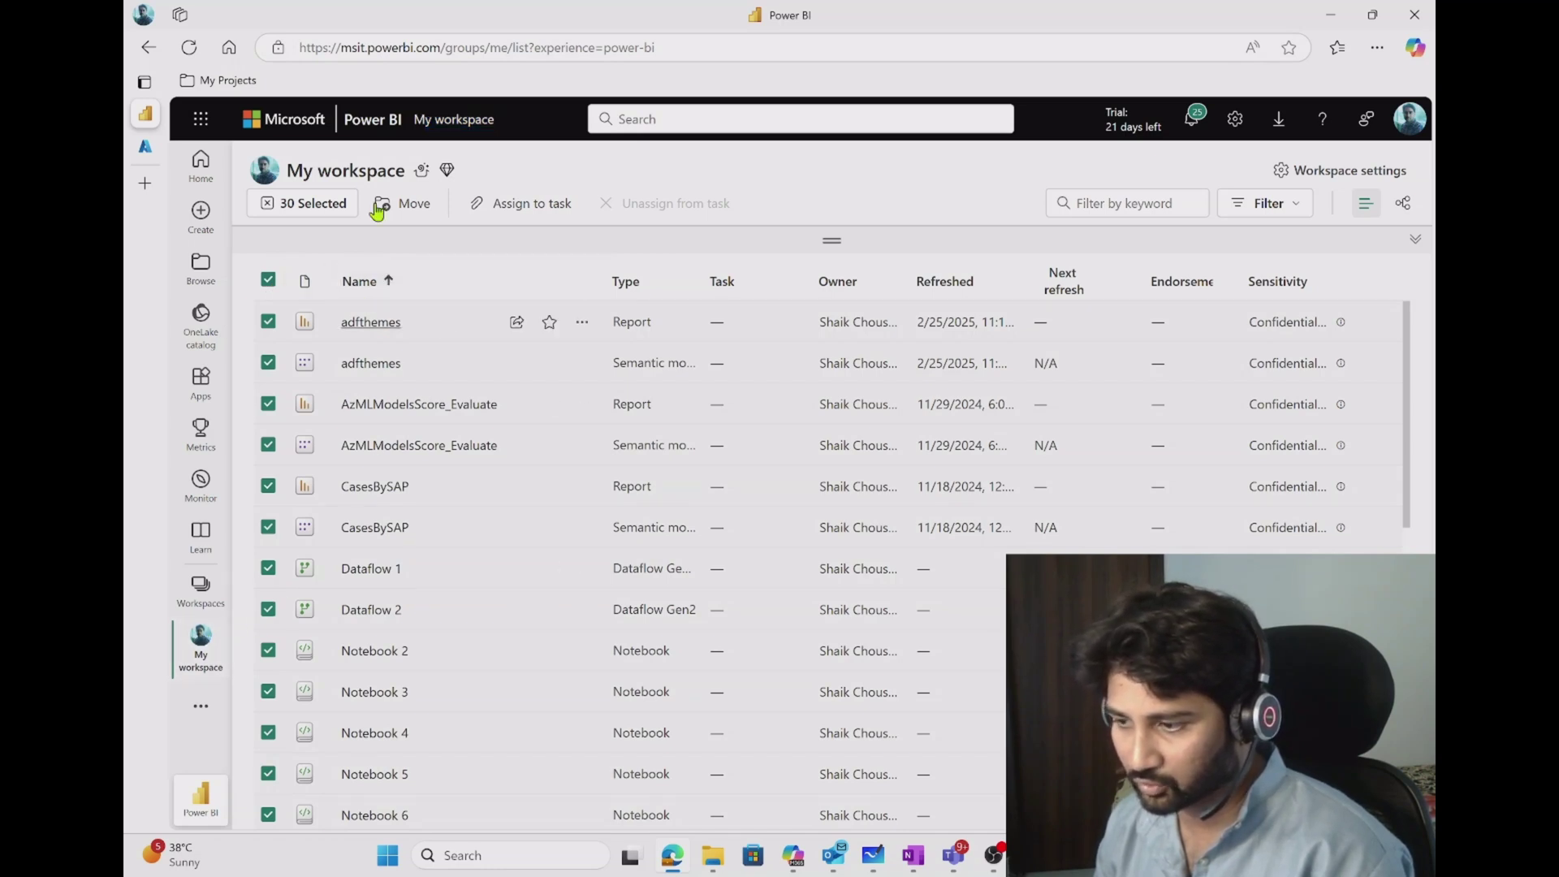
left_click(195, 48)
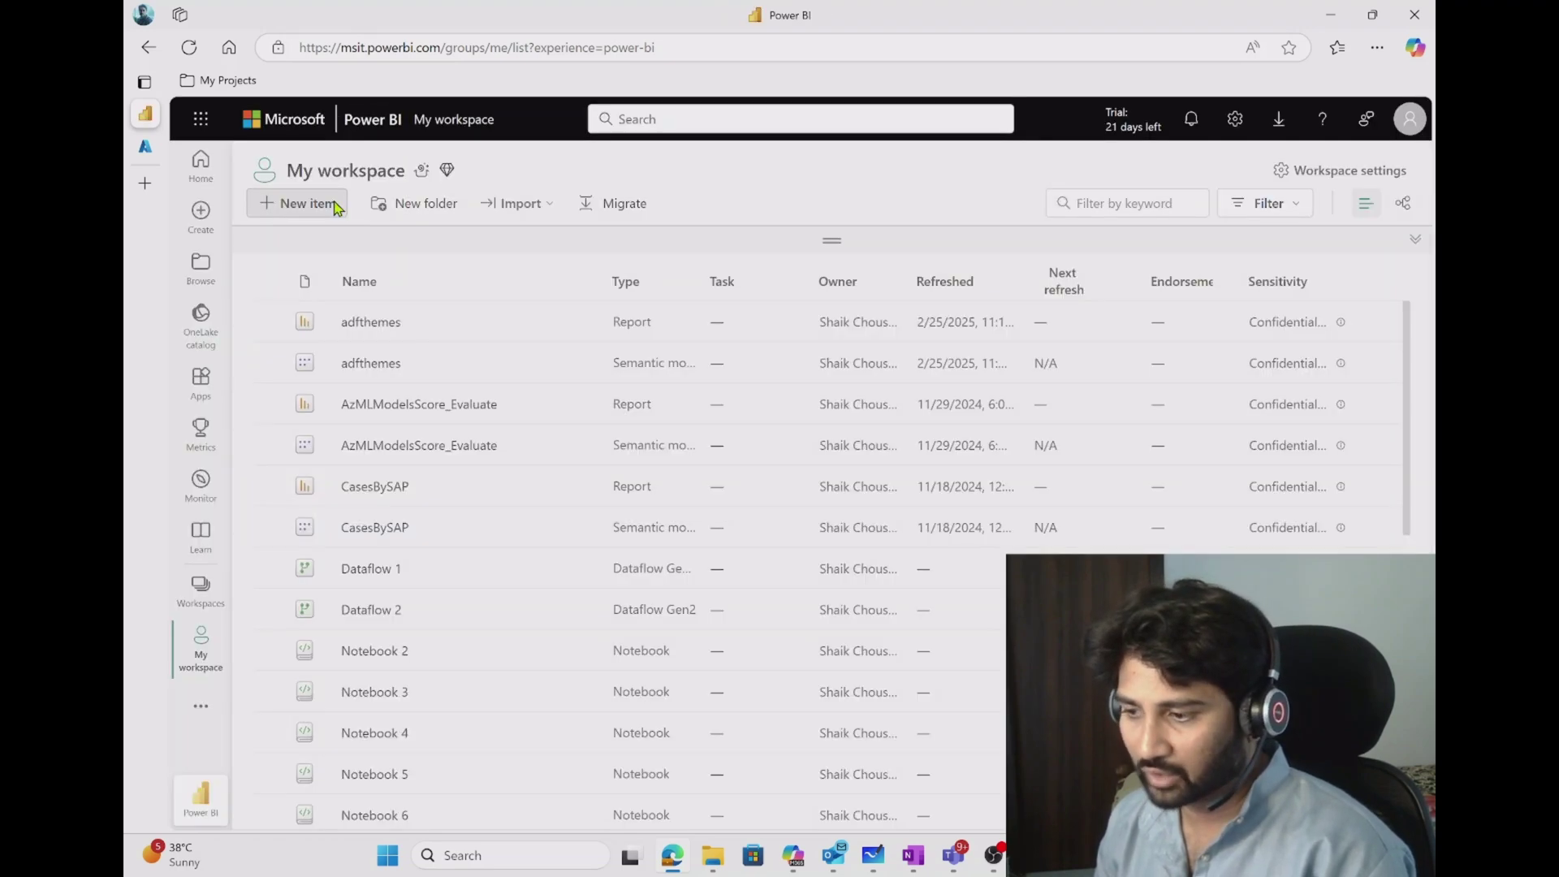
In the New item panel, pick the Warehouse card under Store data.
left_click(337, 205)
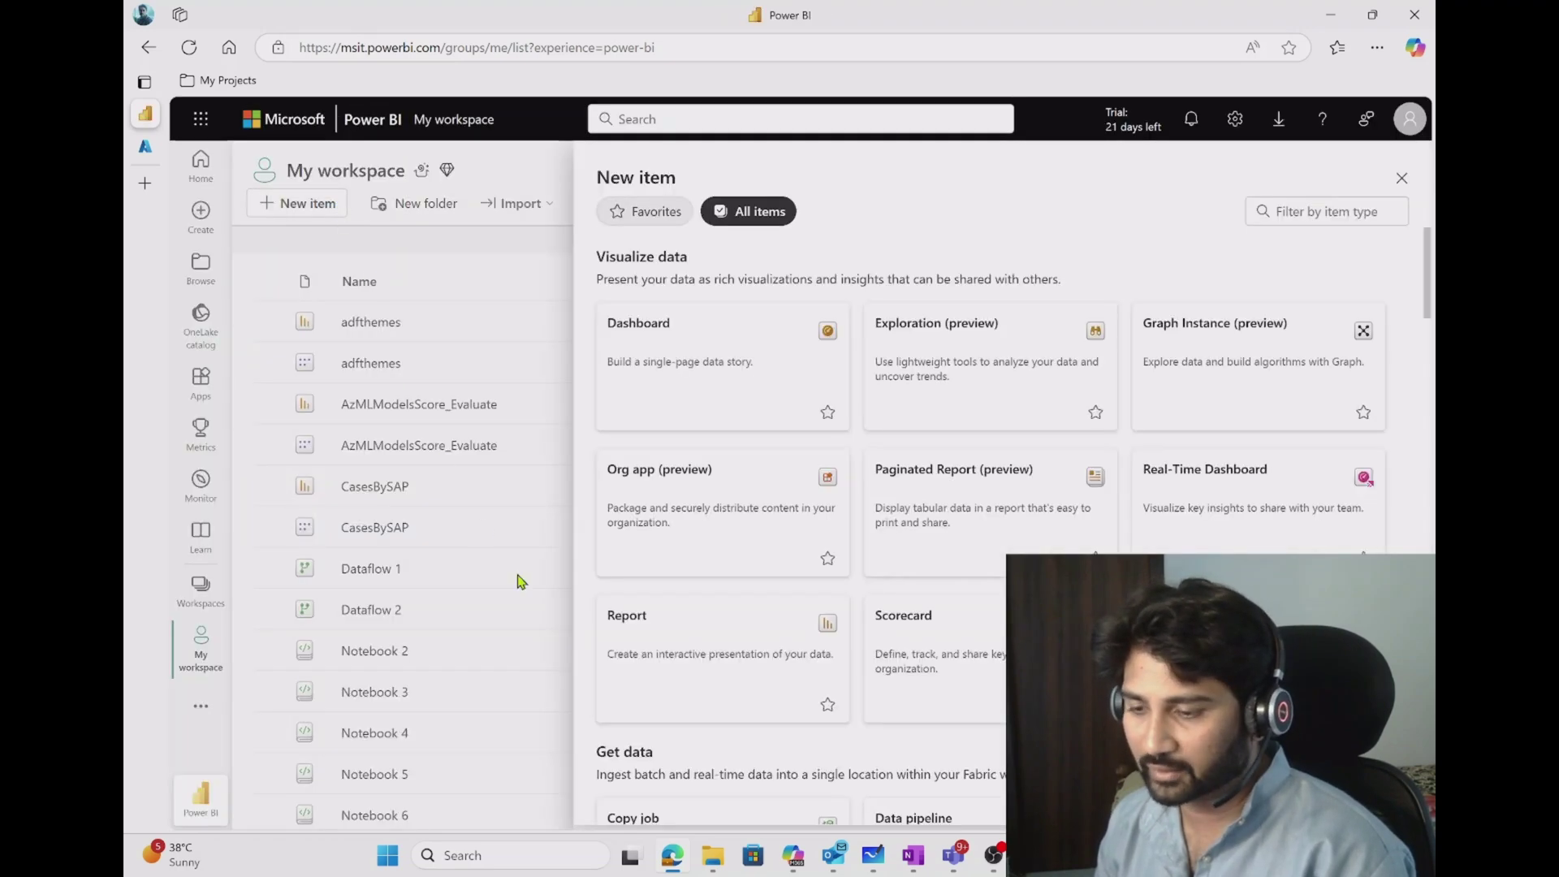
scroll(1173, 473, "down", 7)
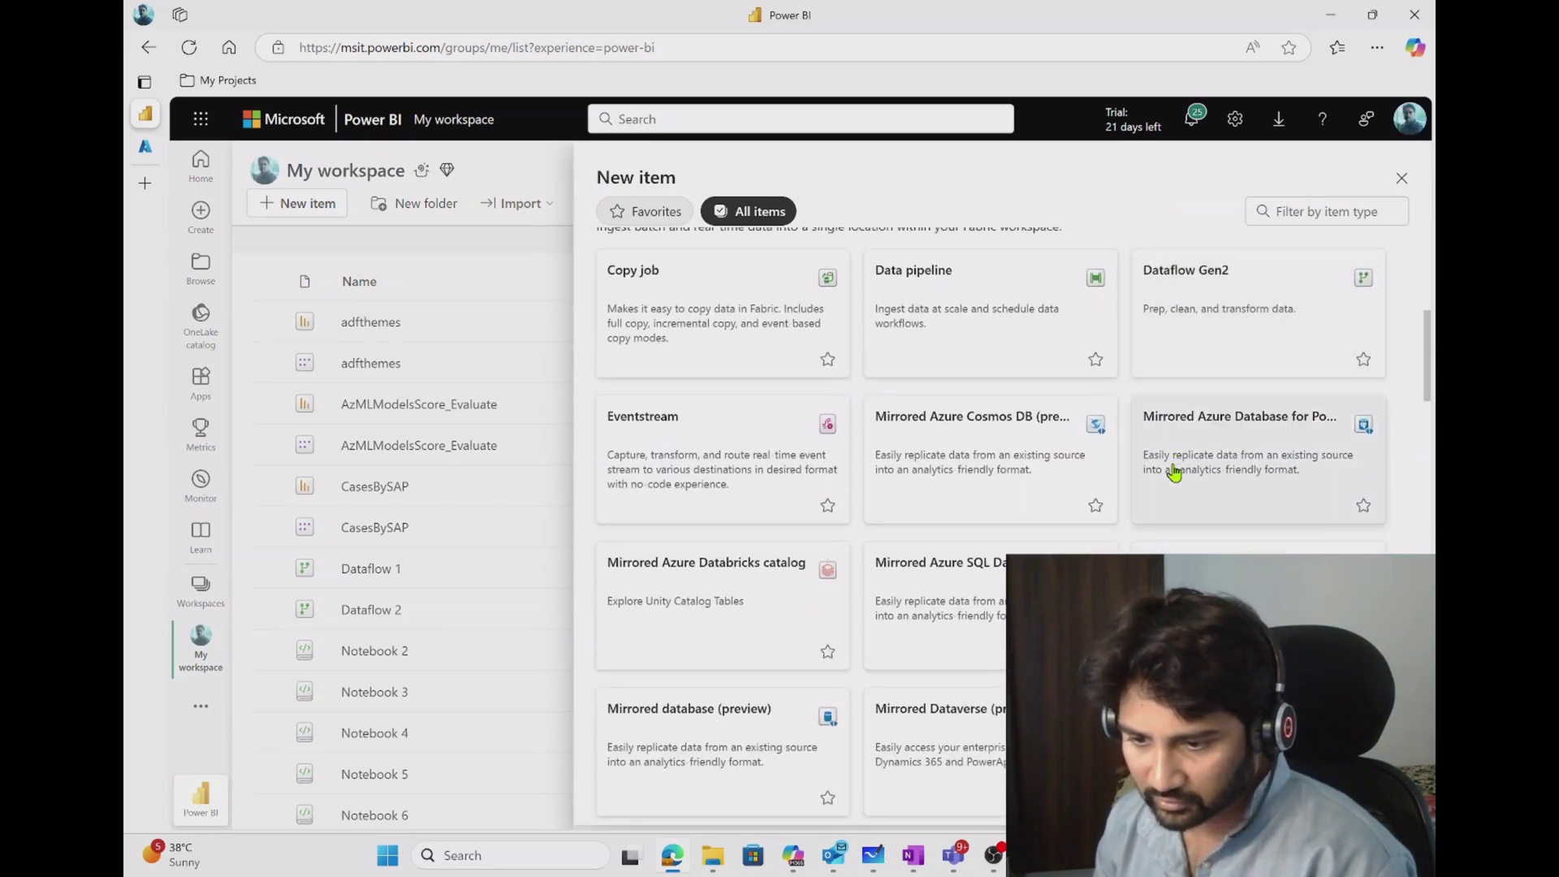
scroll(1173, 473, "down", 6)
scroll(1175, 471, "down", 3)
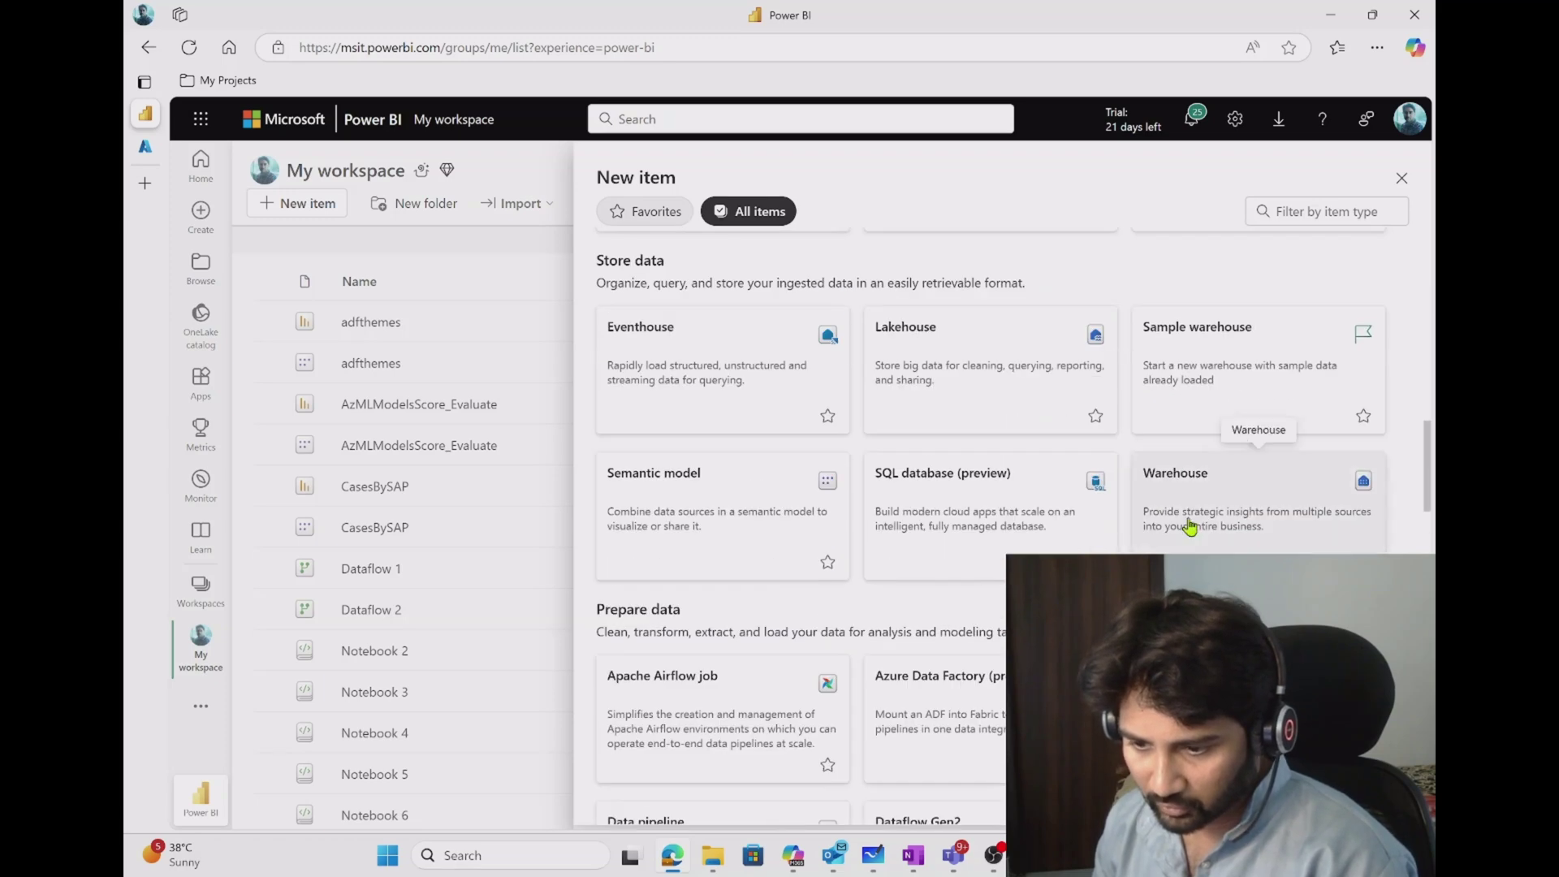
scroll(1175, 471, "down", 3)
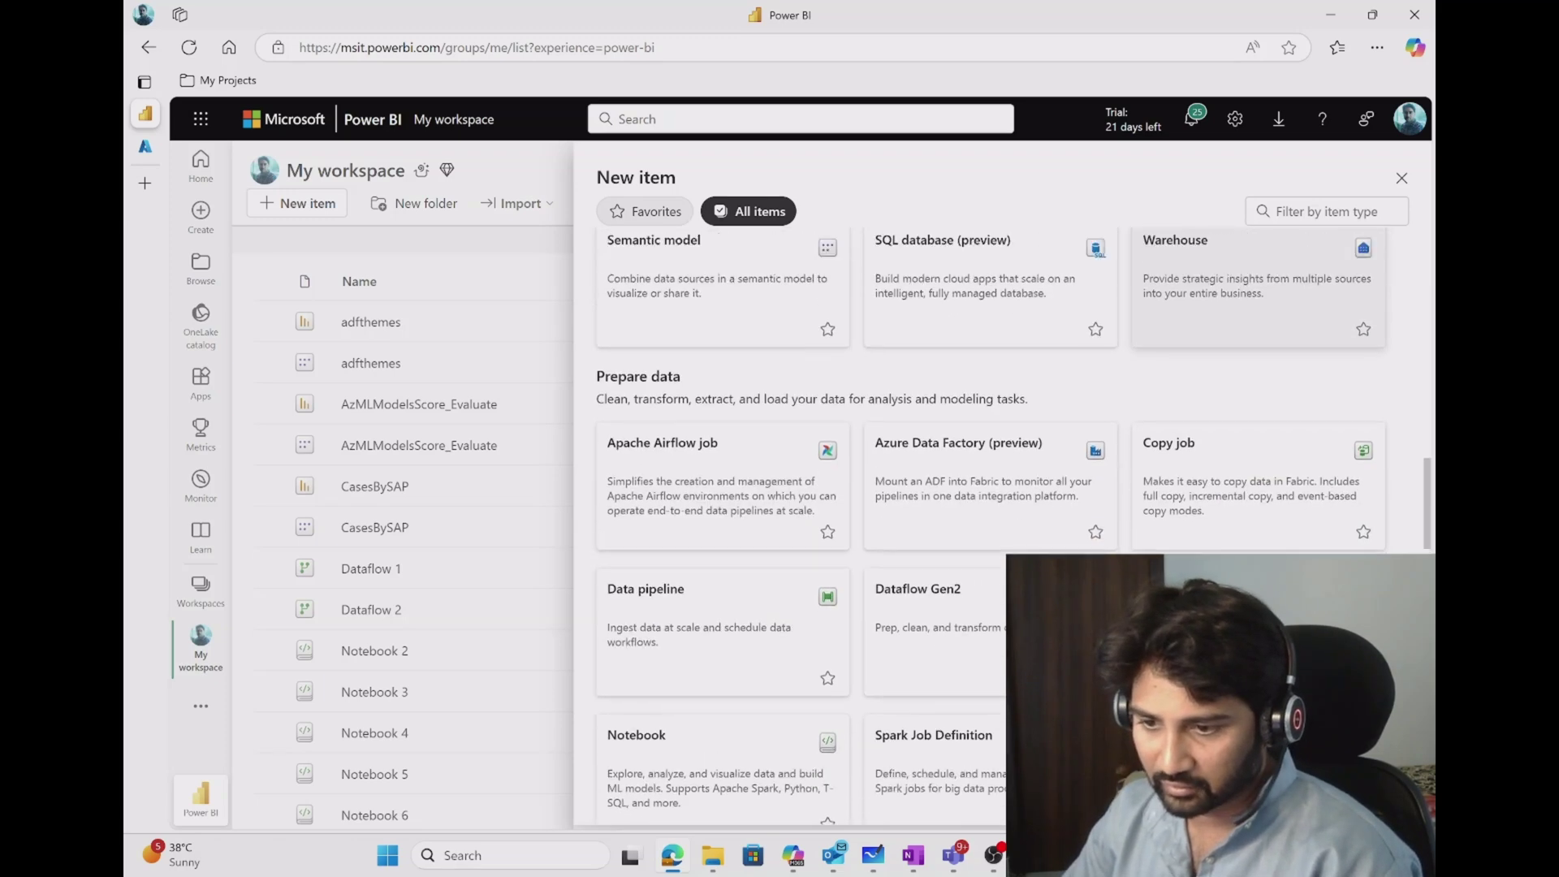
scroll(1176, 471, "up", 2)
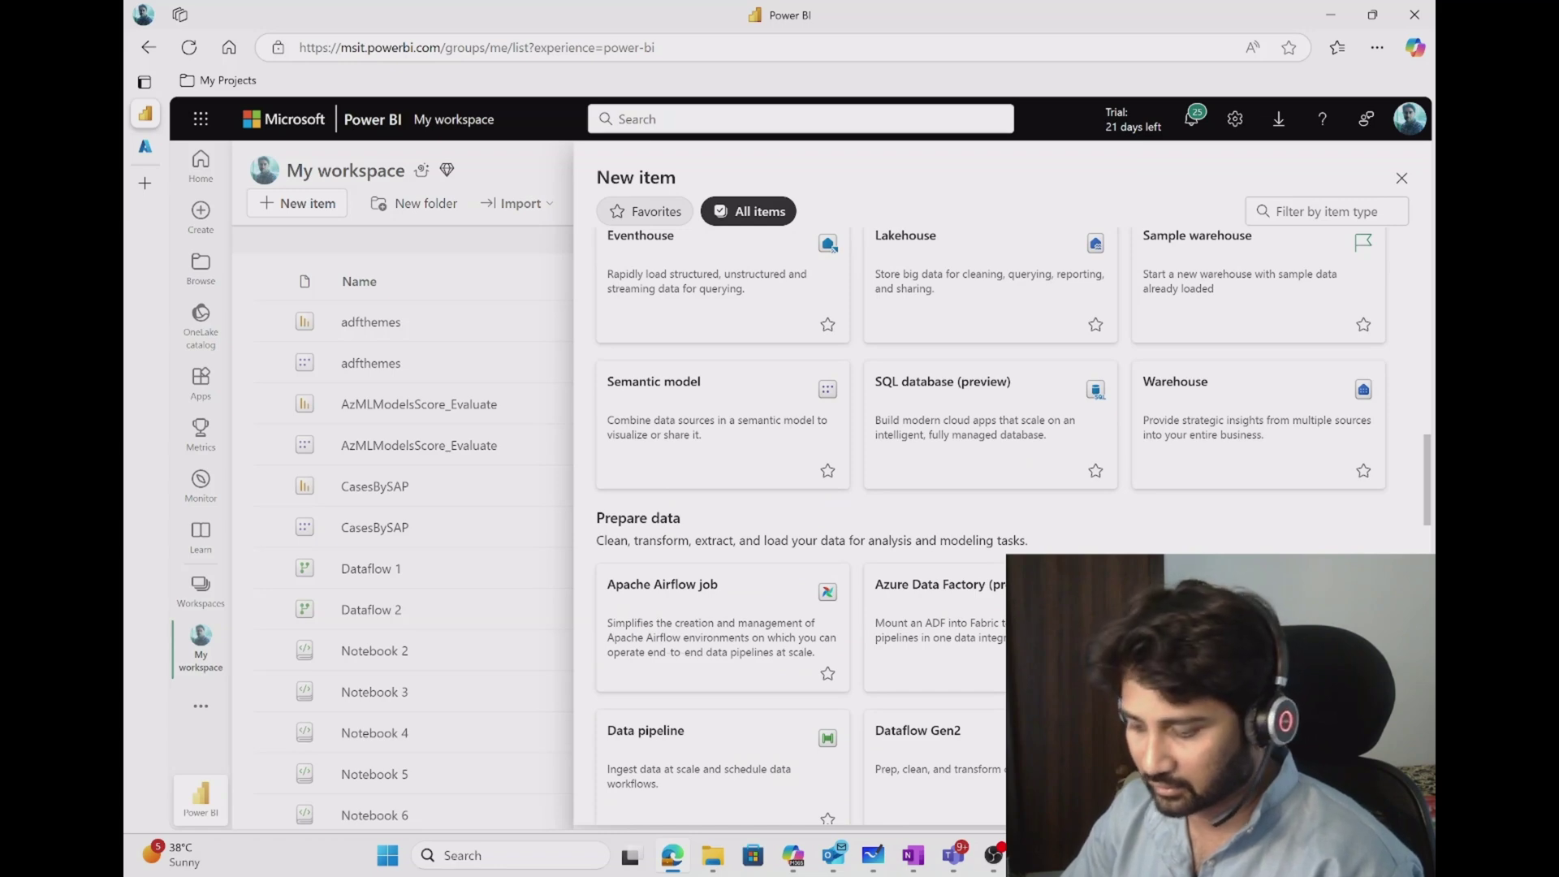
mouse_move(1271, 353)
left_mouse_down()
mouse_move(1104, 365)
mouse_move(1193, 515)
mouse_move(1360, 414)
mouse_move(1149, 355)
left_mouse_up()
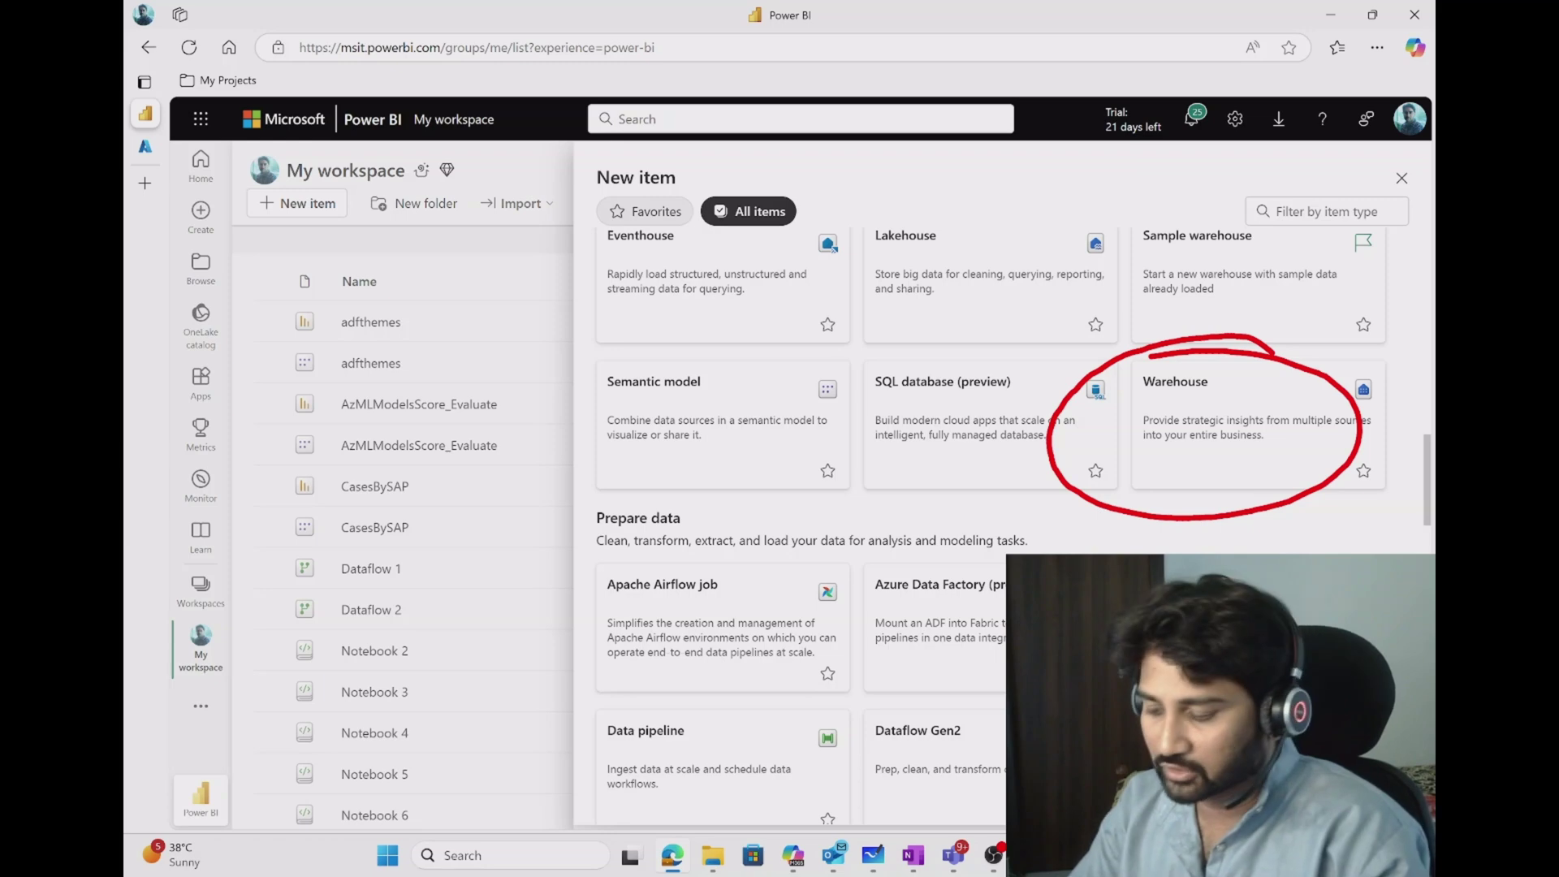
left_click(1224, 403)
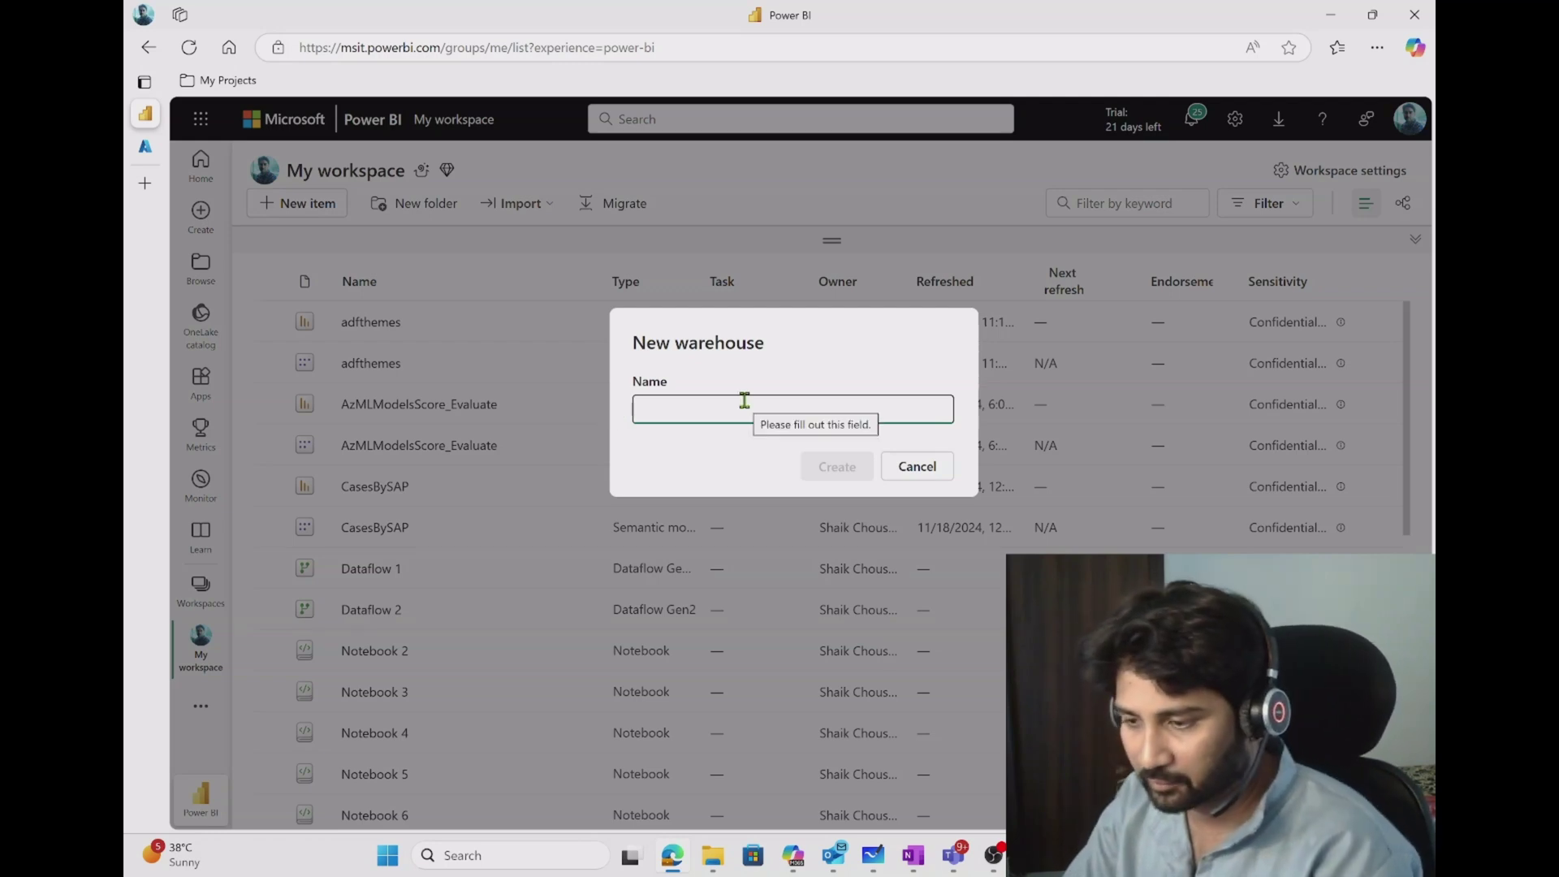
Create the warehouse 'maheerdw', open it from the list, and return to OneNote.
type("maheerdw")
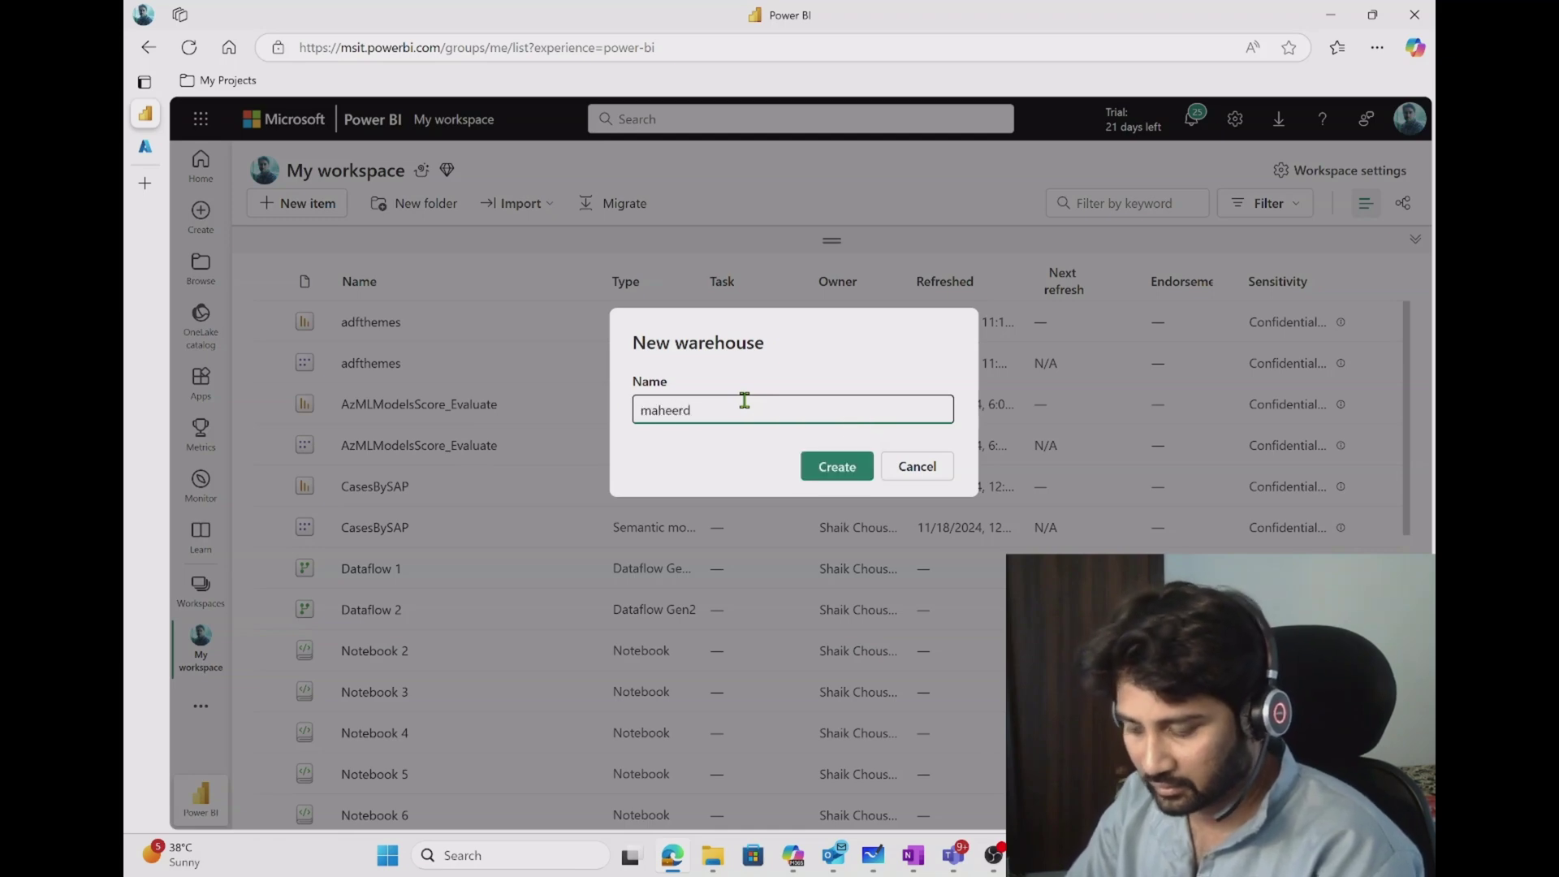
left_click(848, 469)
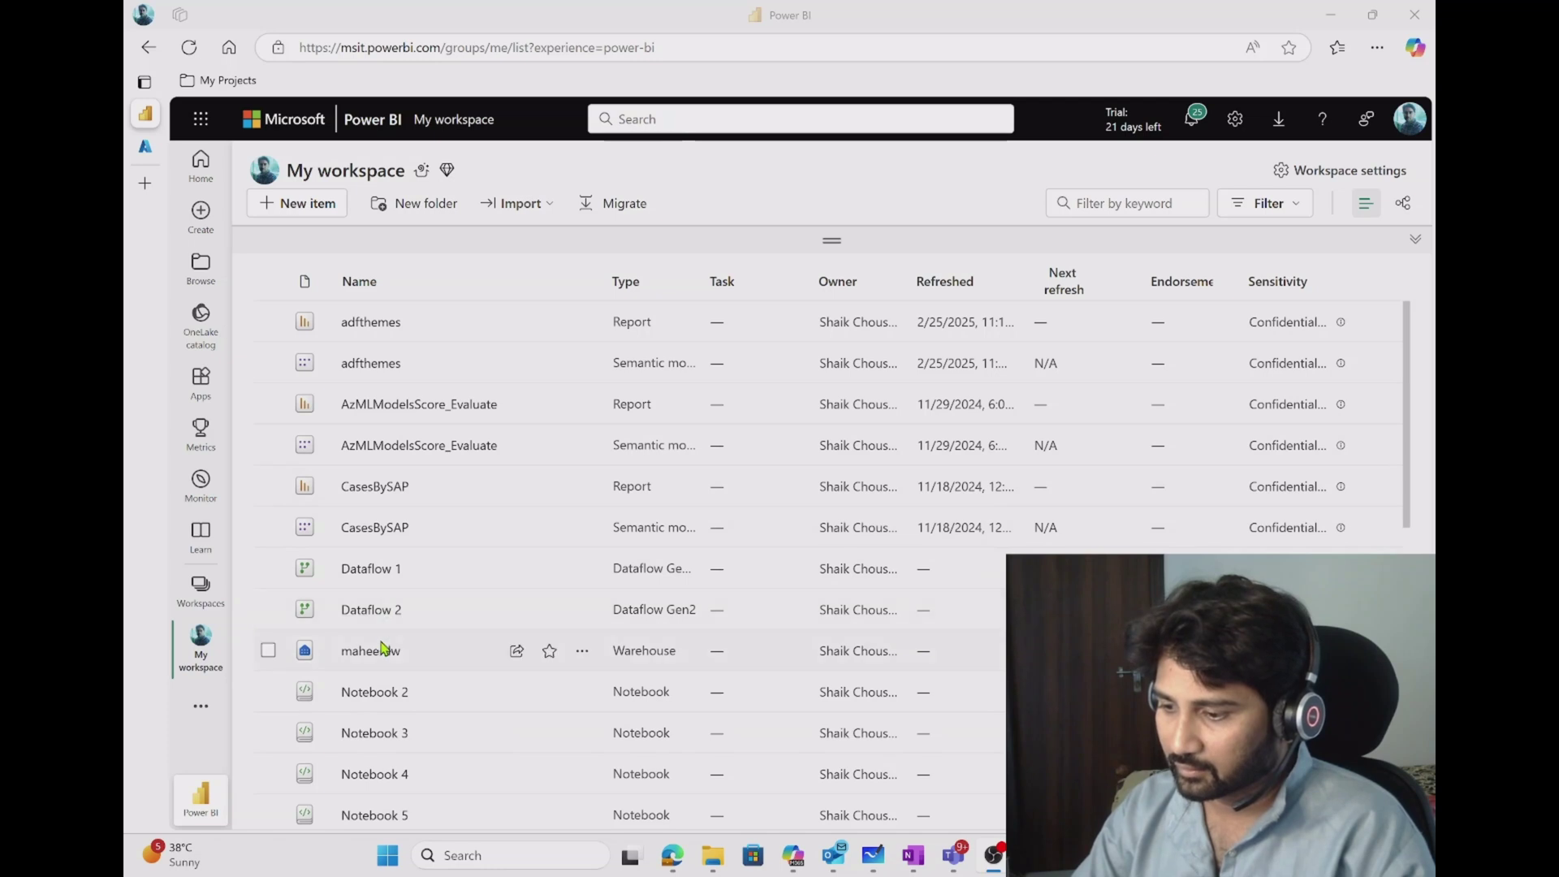
left_click(383, 663)
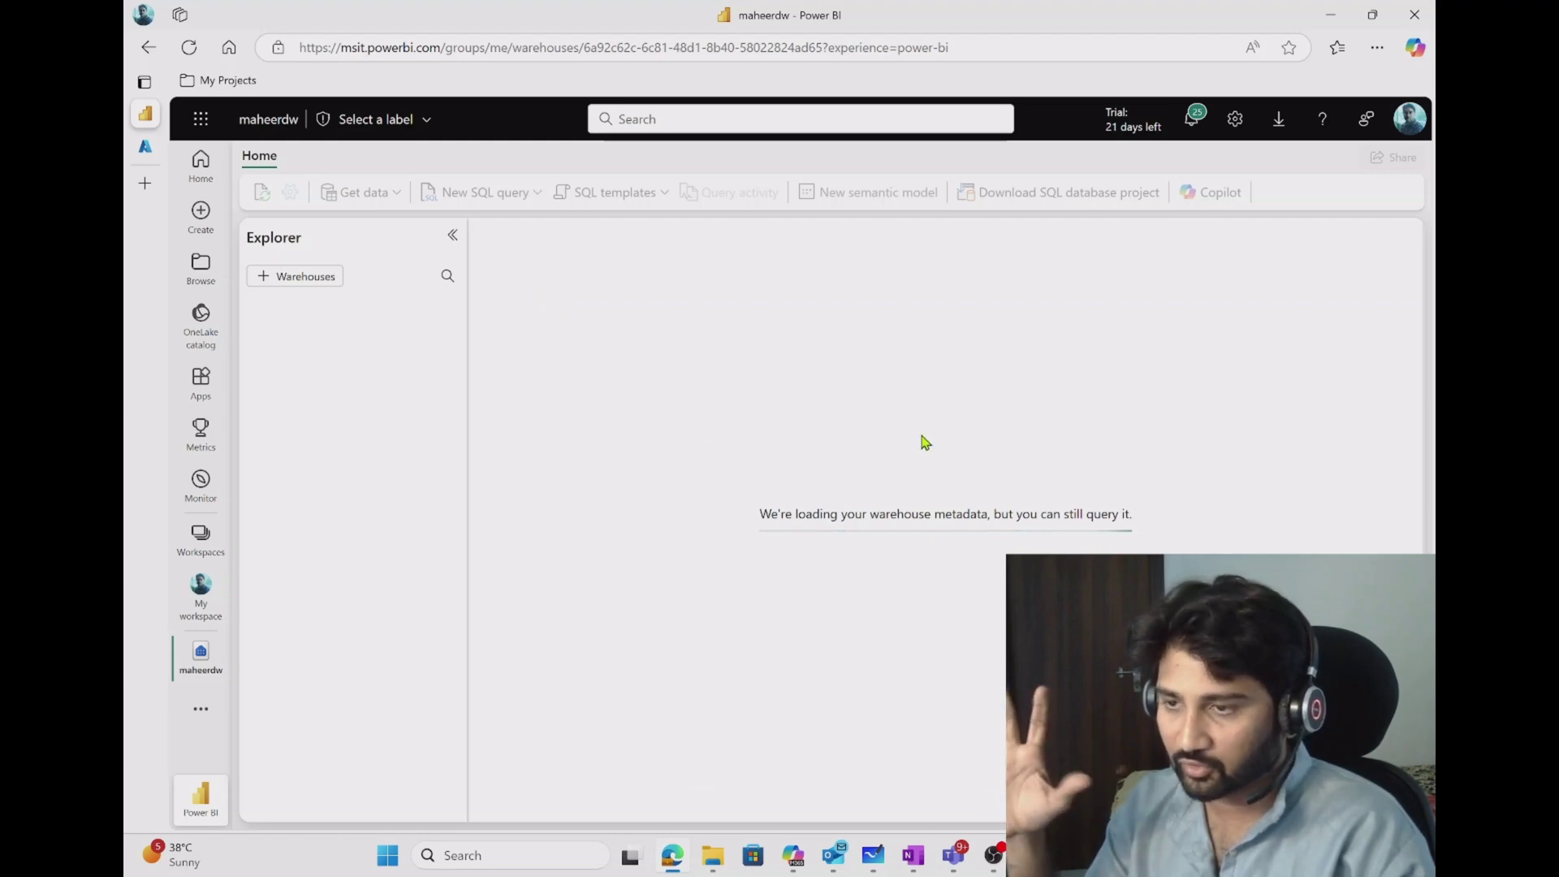
left_click(914, 855)
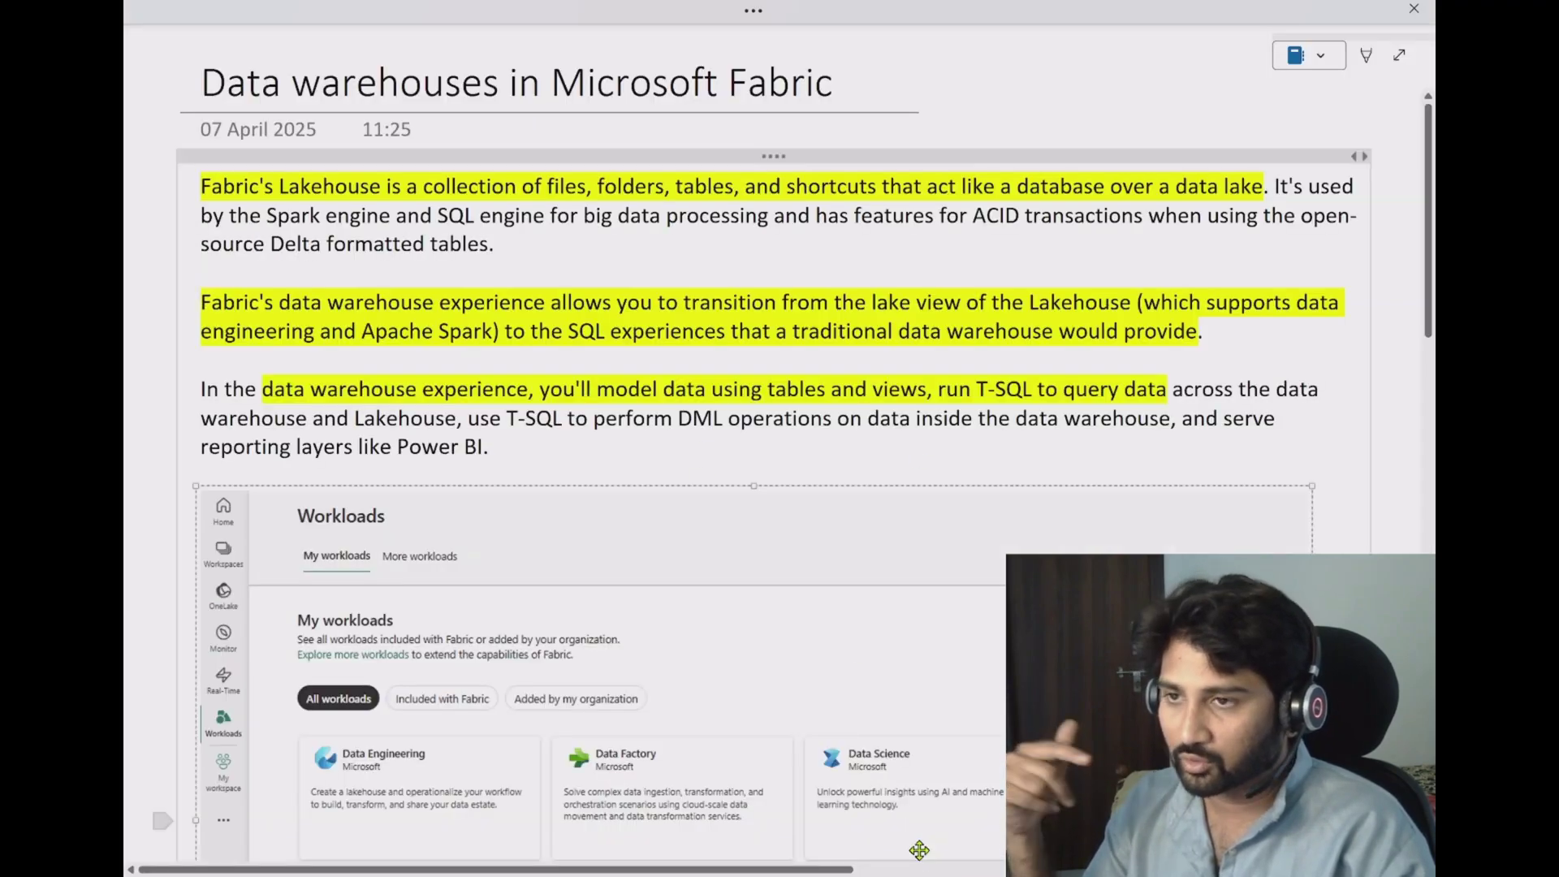
scroll(556, 258, "down", 5)
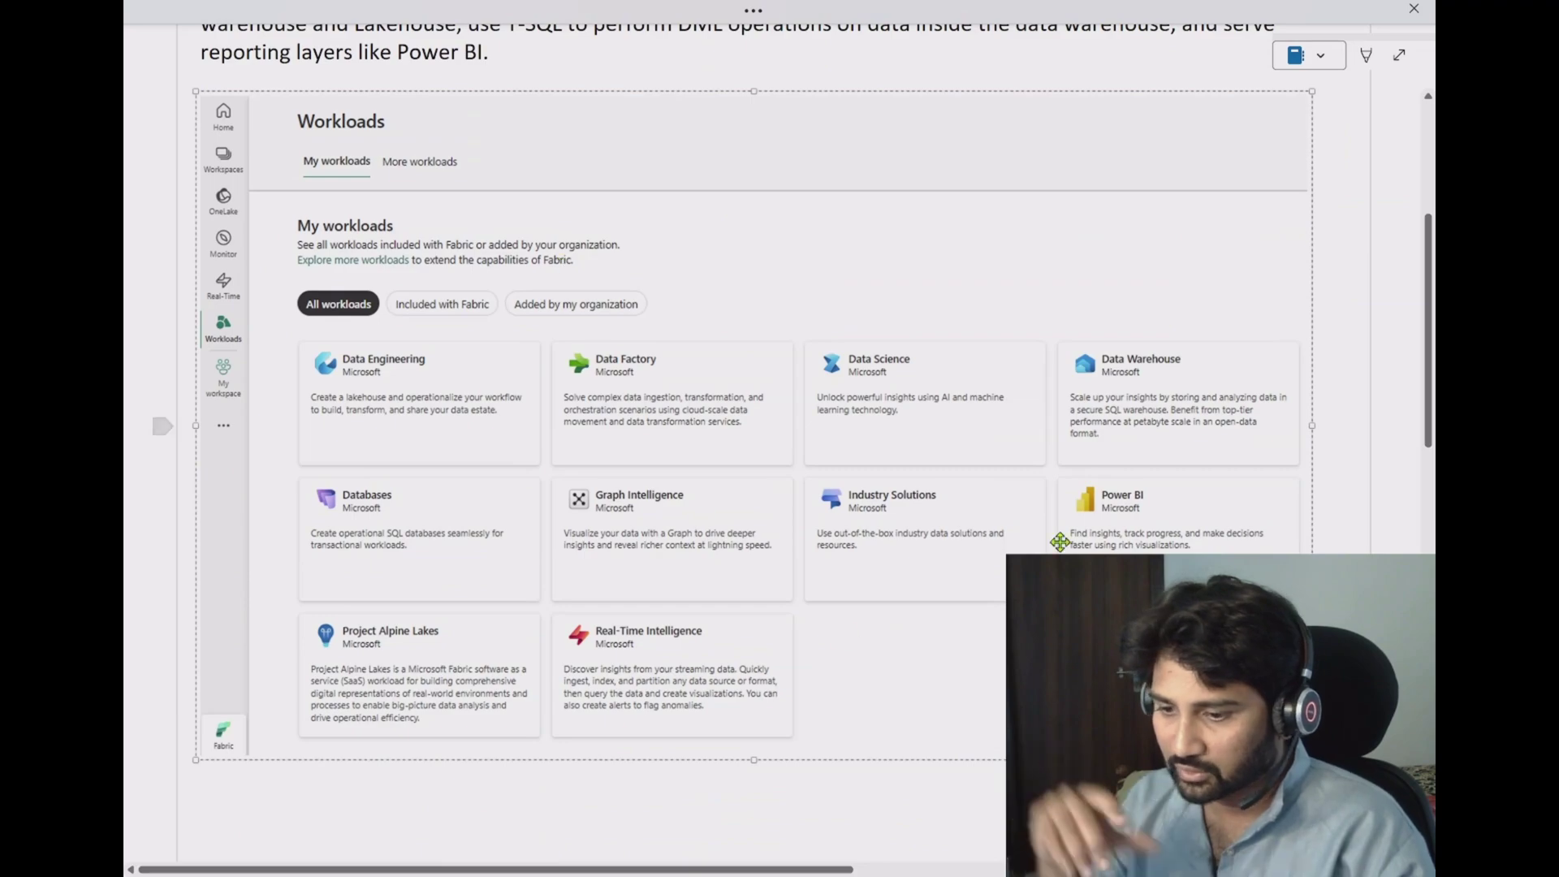
scroll(762, 393, "down", 7)
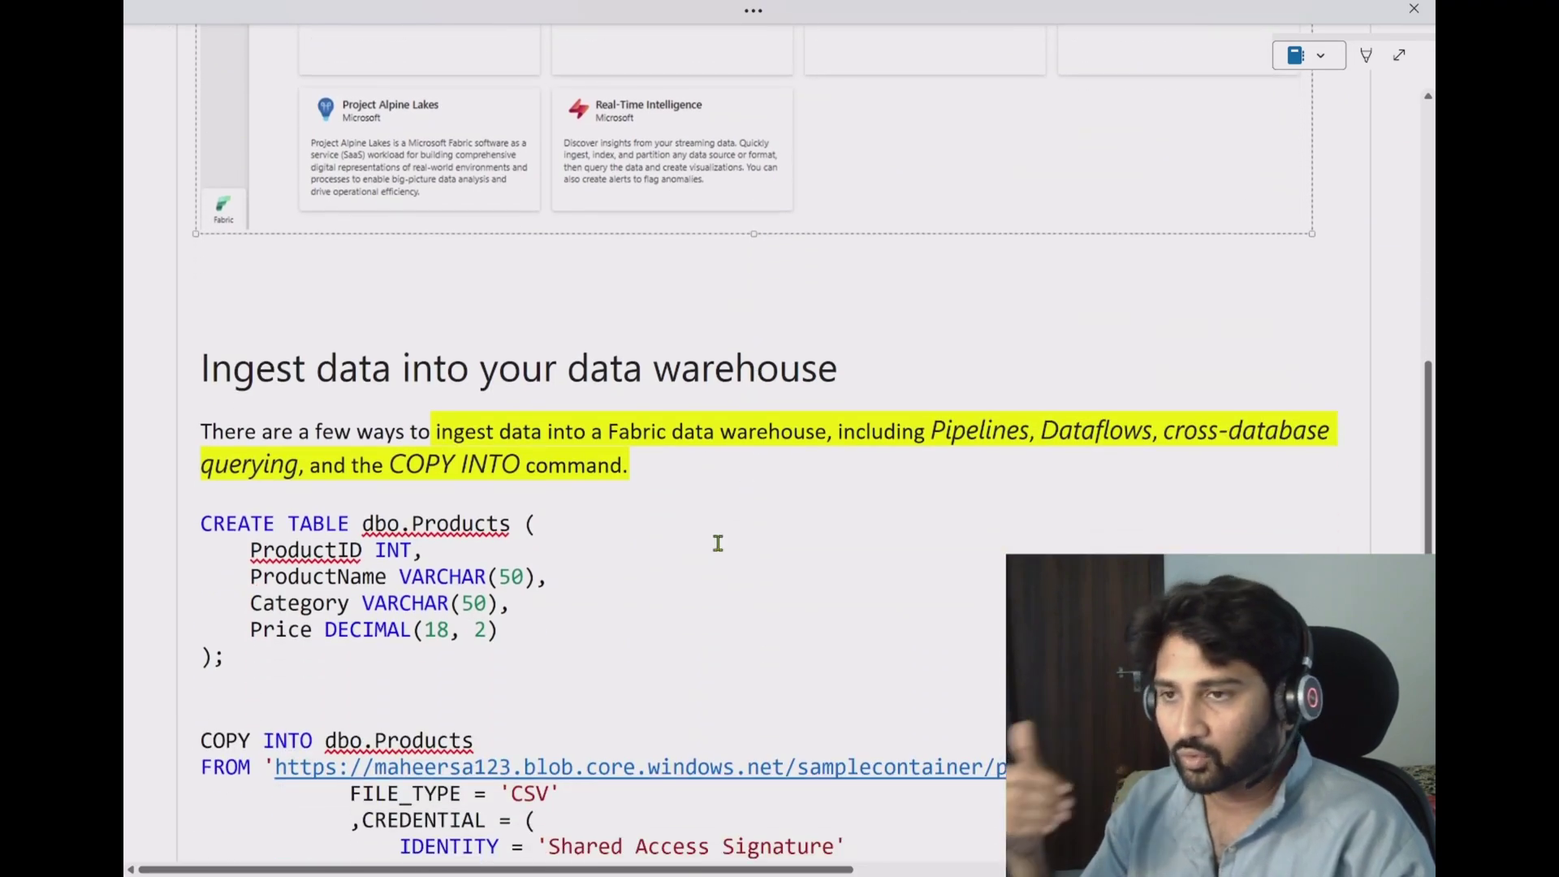
scroll(667, 580, "down", 1)
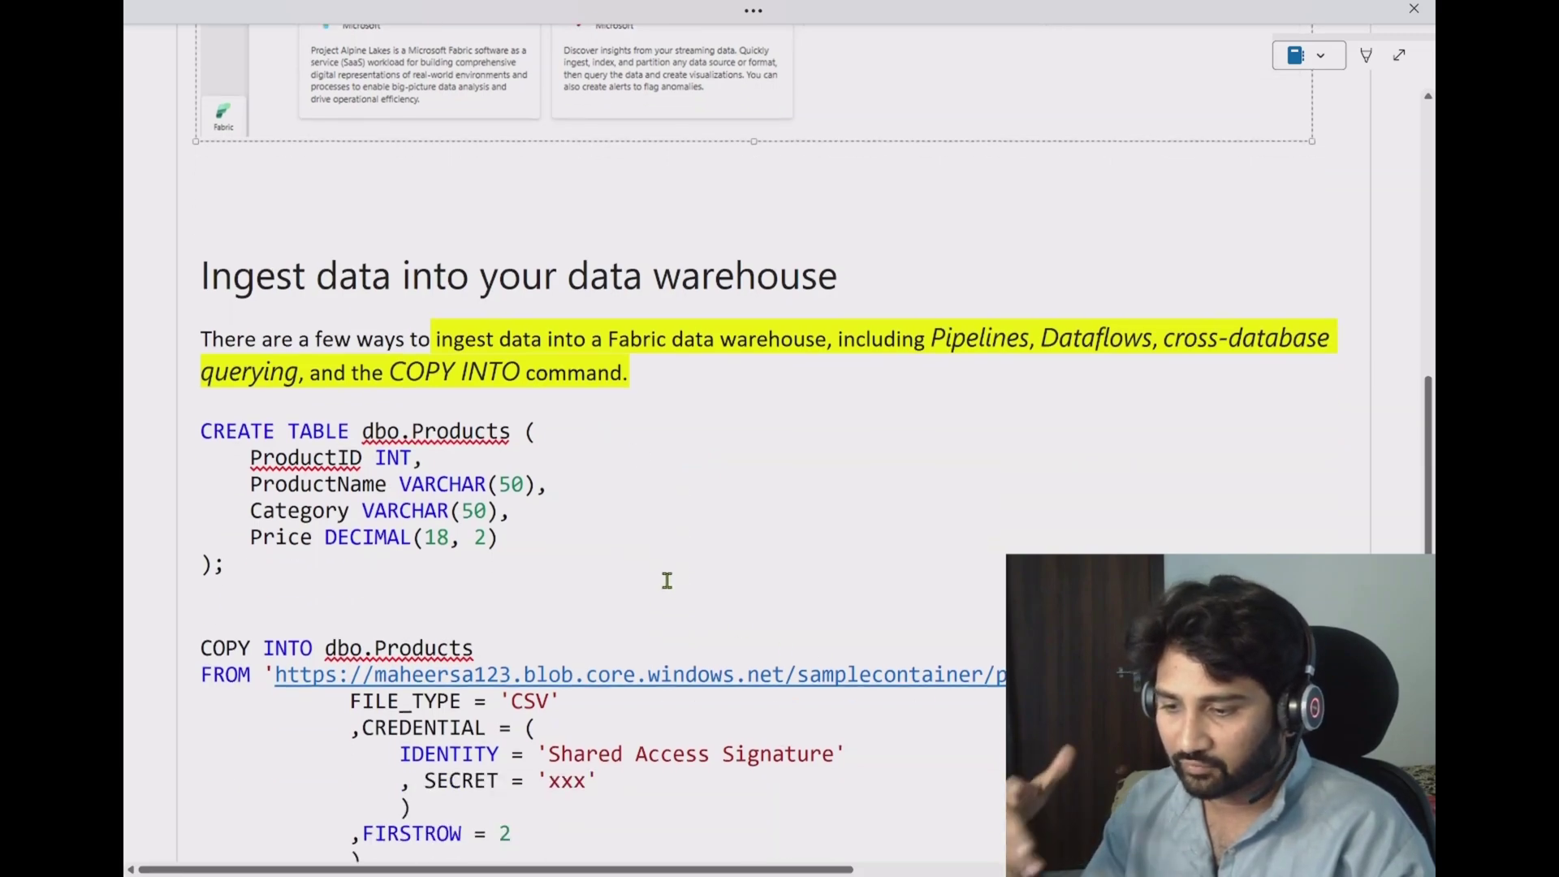
scroll(666, 580, "down", 1)
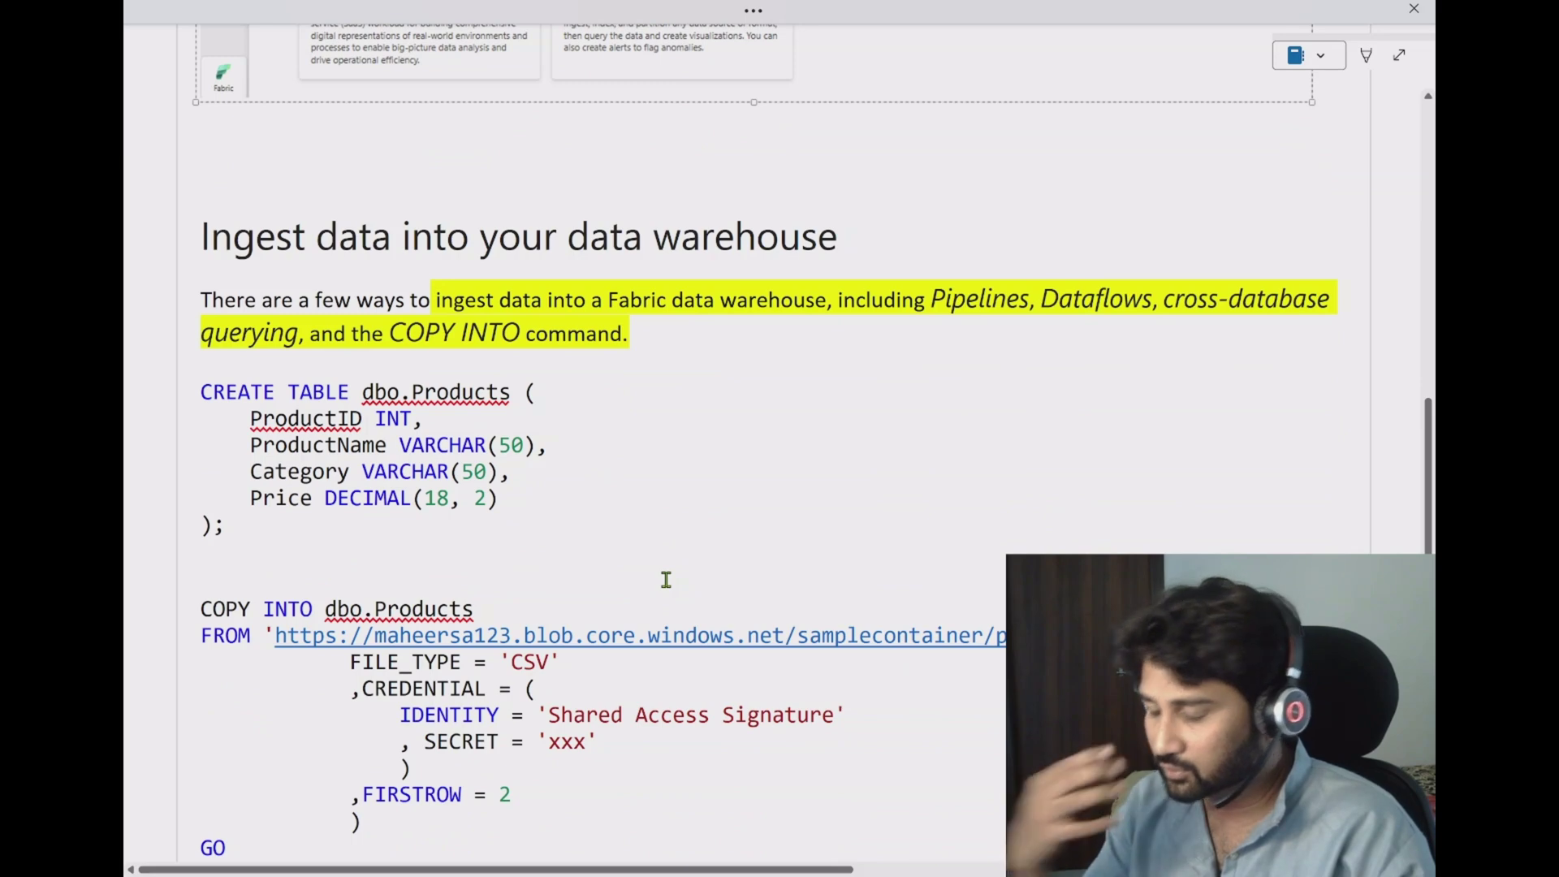
left_click_drag(404, 549, 207, 392)
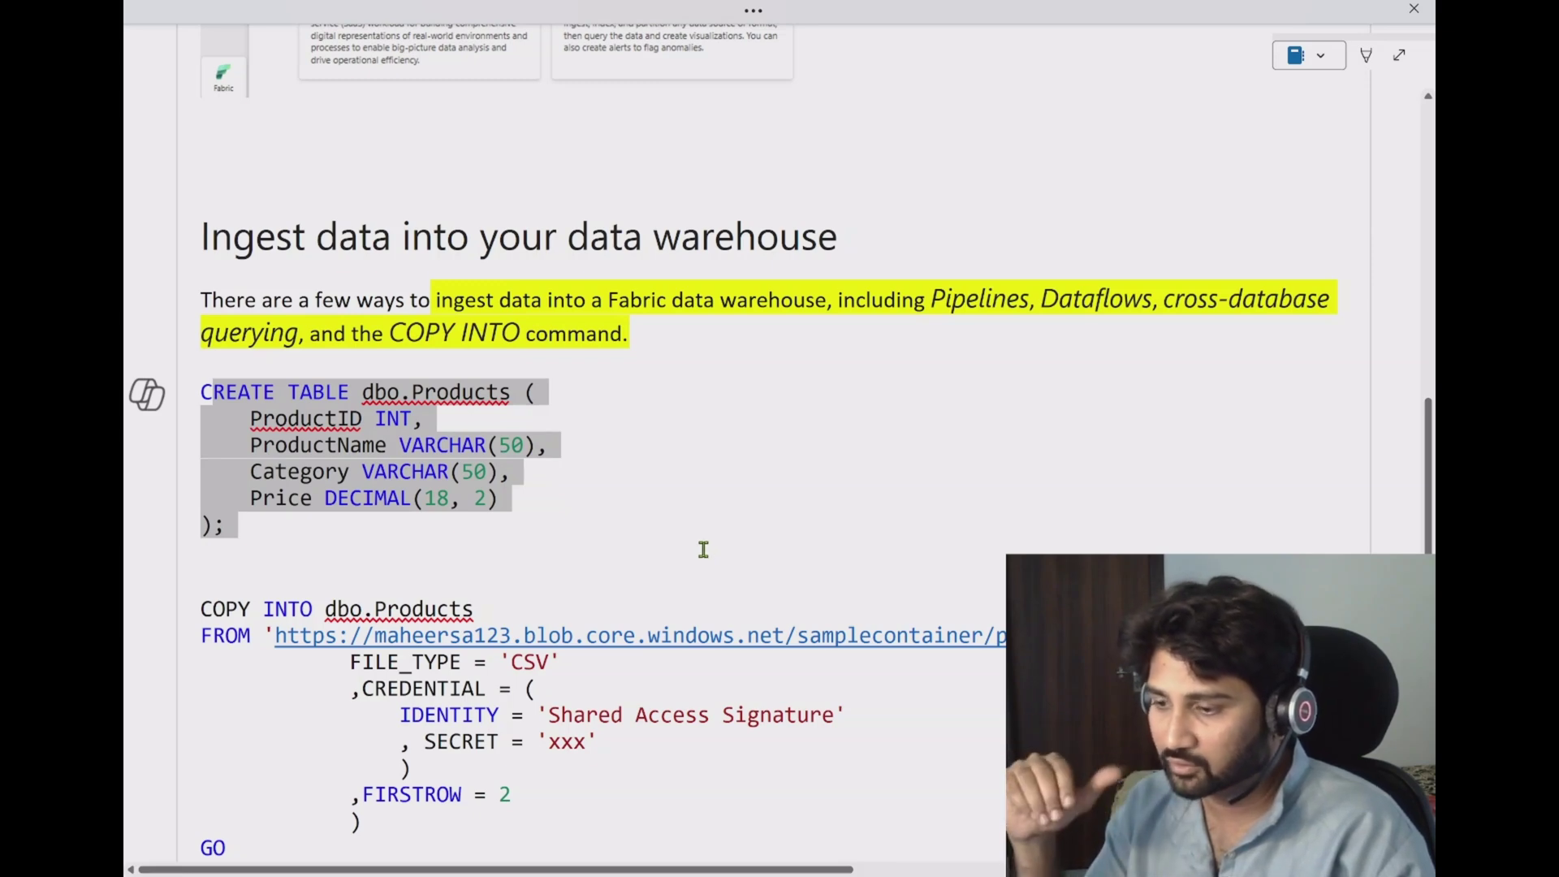
left_click(652, 496)
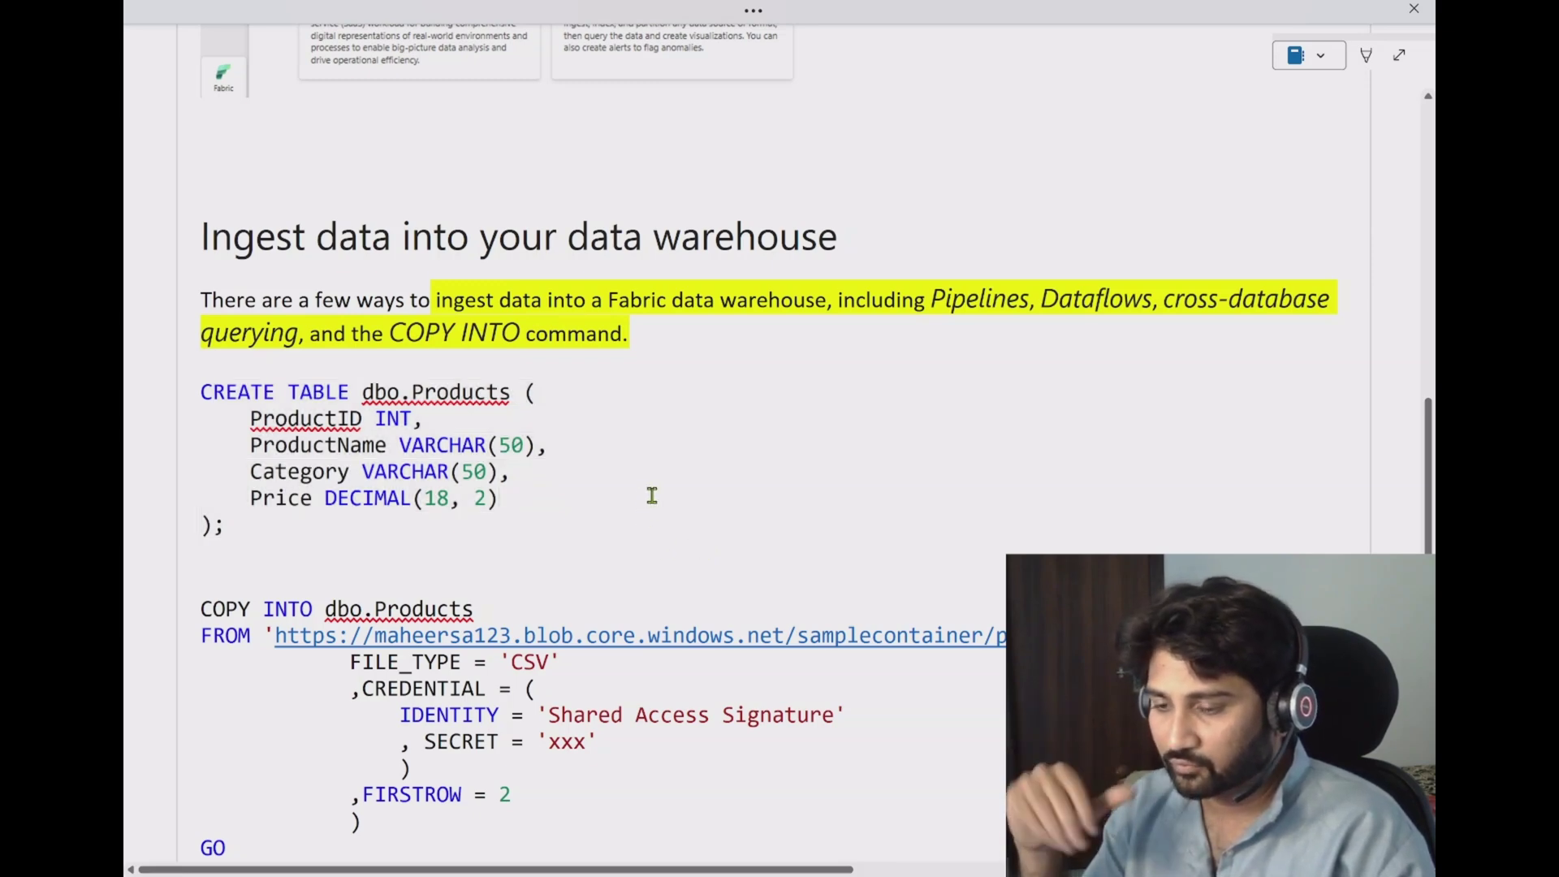
left_click_drag(913, 297, 549, 334)
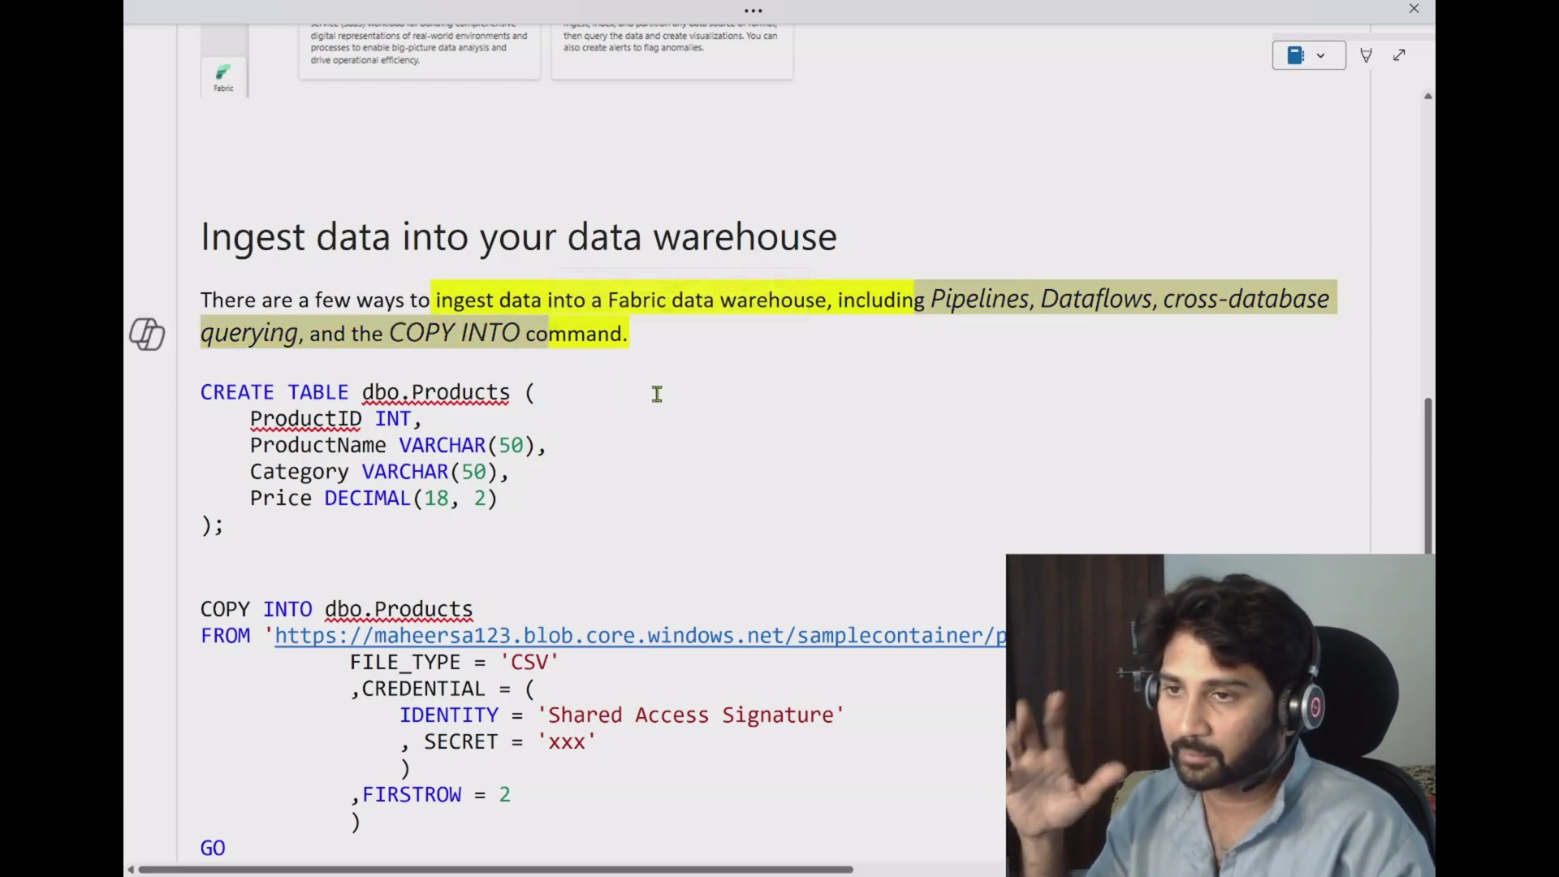
left_click_drag(200, 609, 469, 609)
scroll(582, 608, "down", 3)
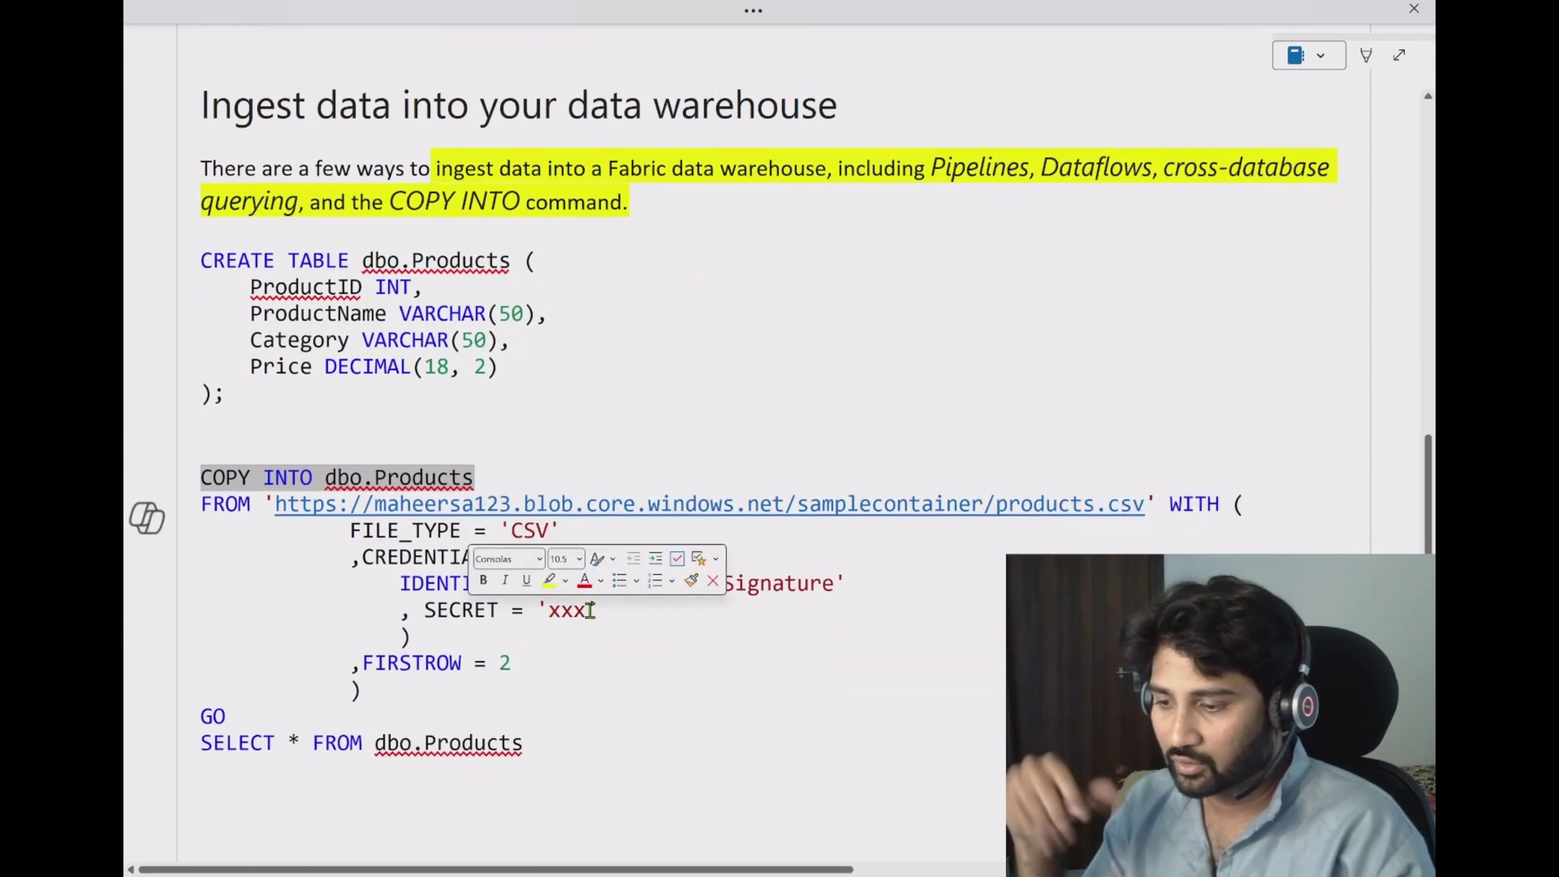
left_click(615, 686)
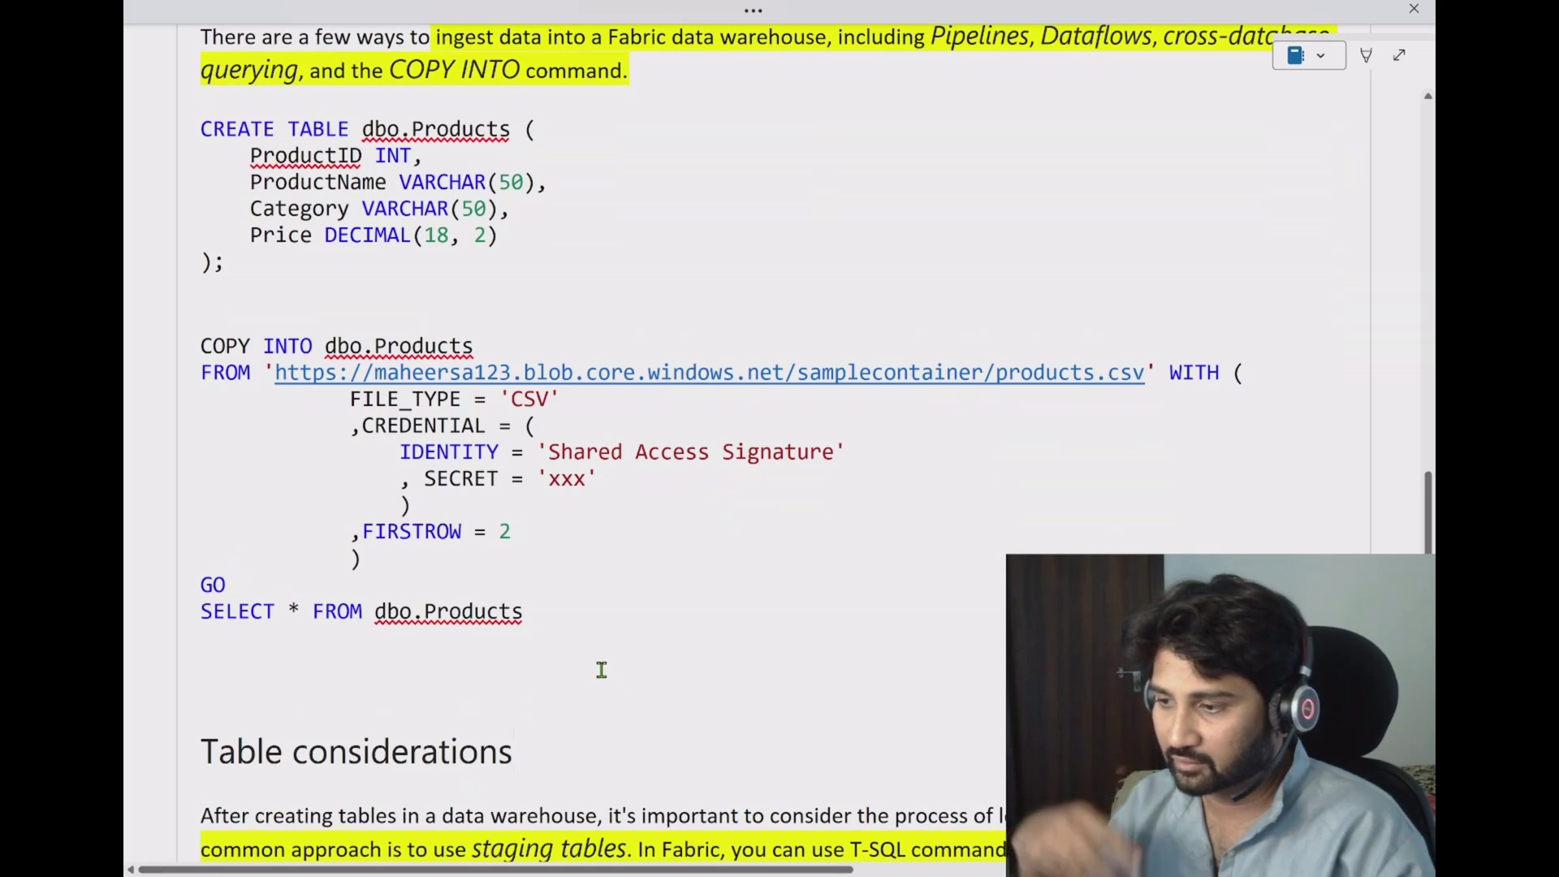
left_click_drag(226, 262, 179, 135)
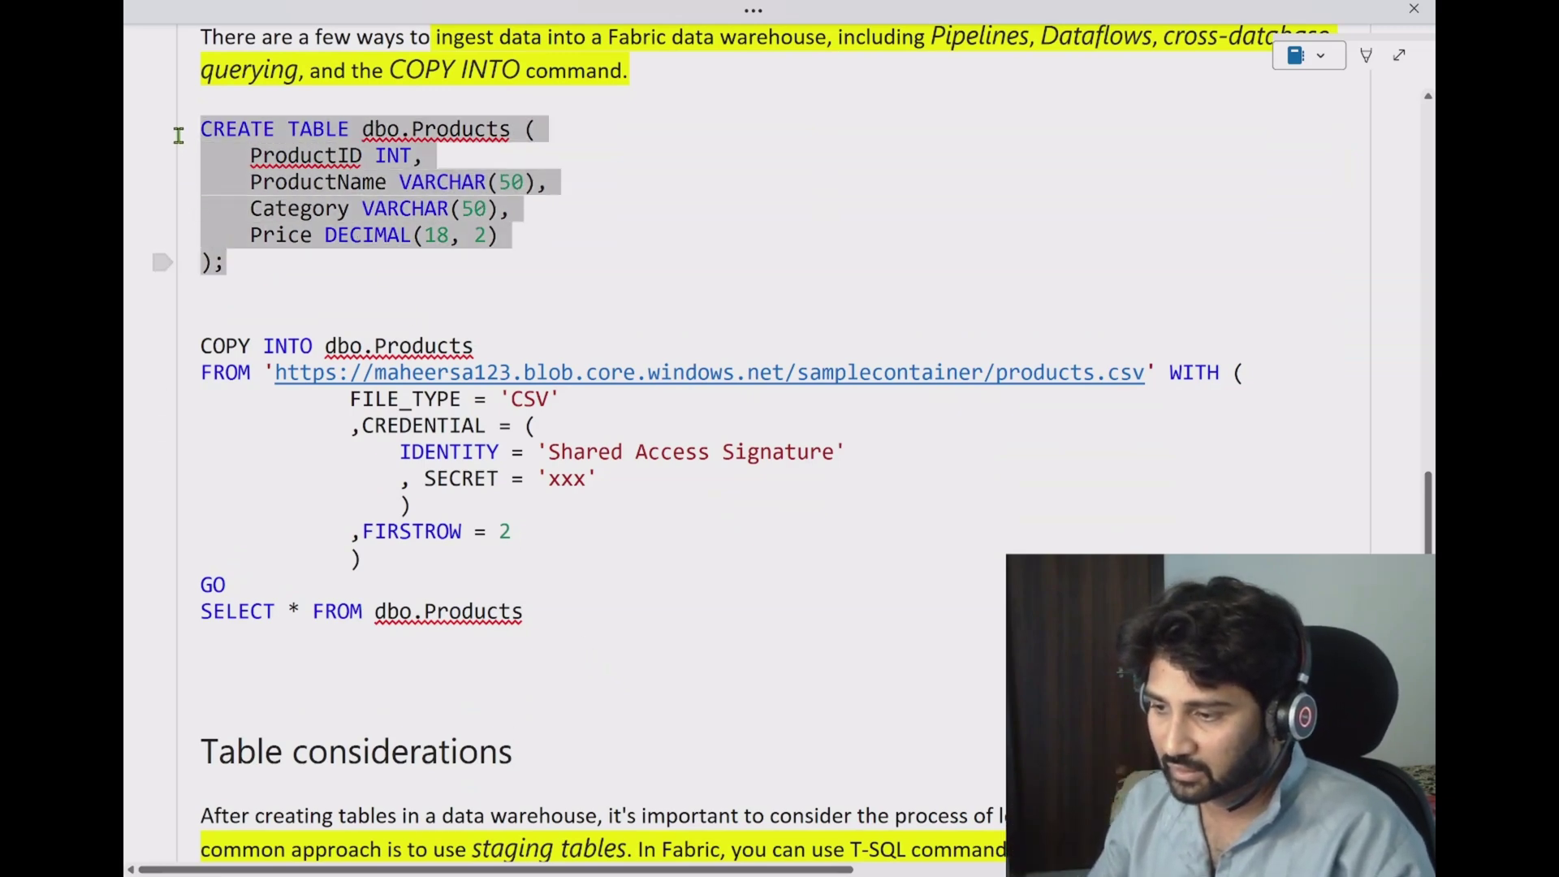
left_click(382, 154)
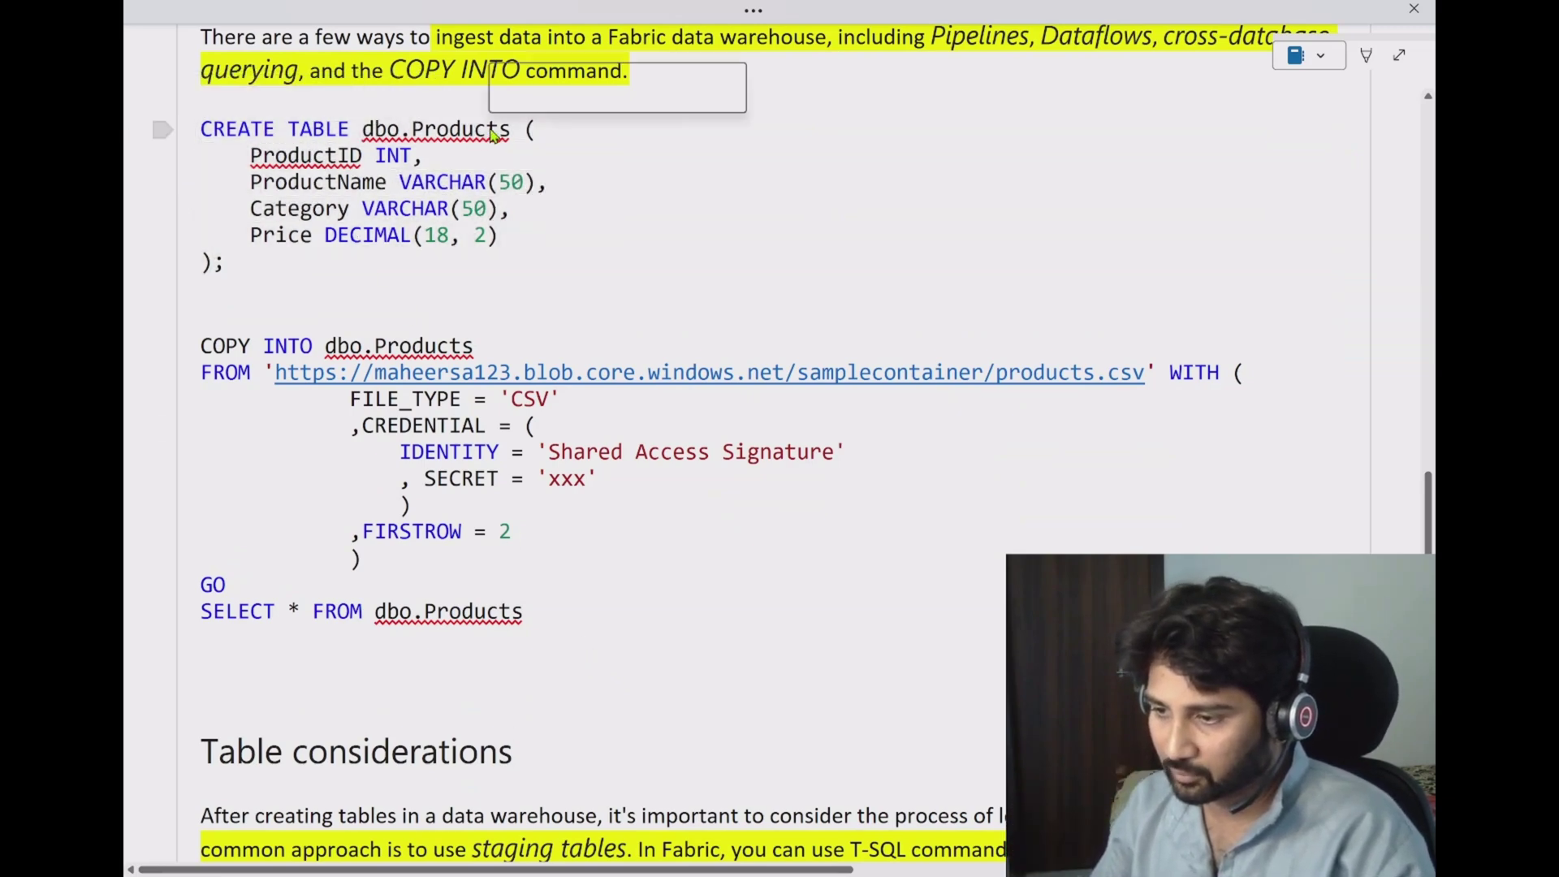
double_click(317, 155)
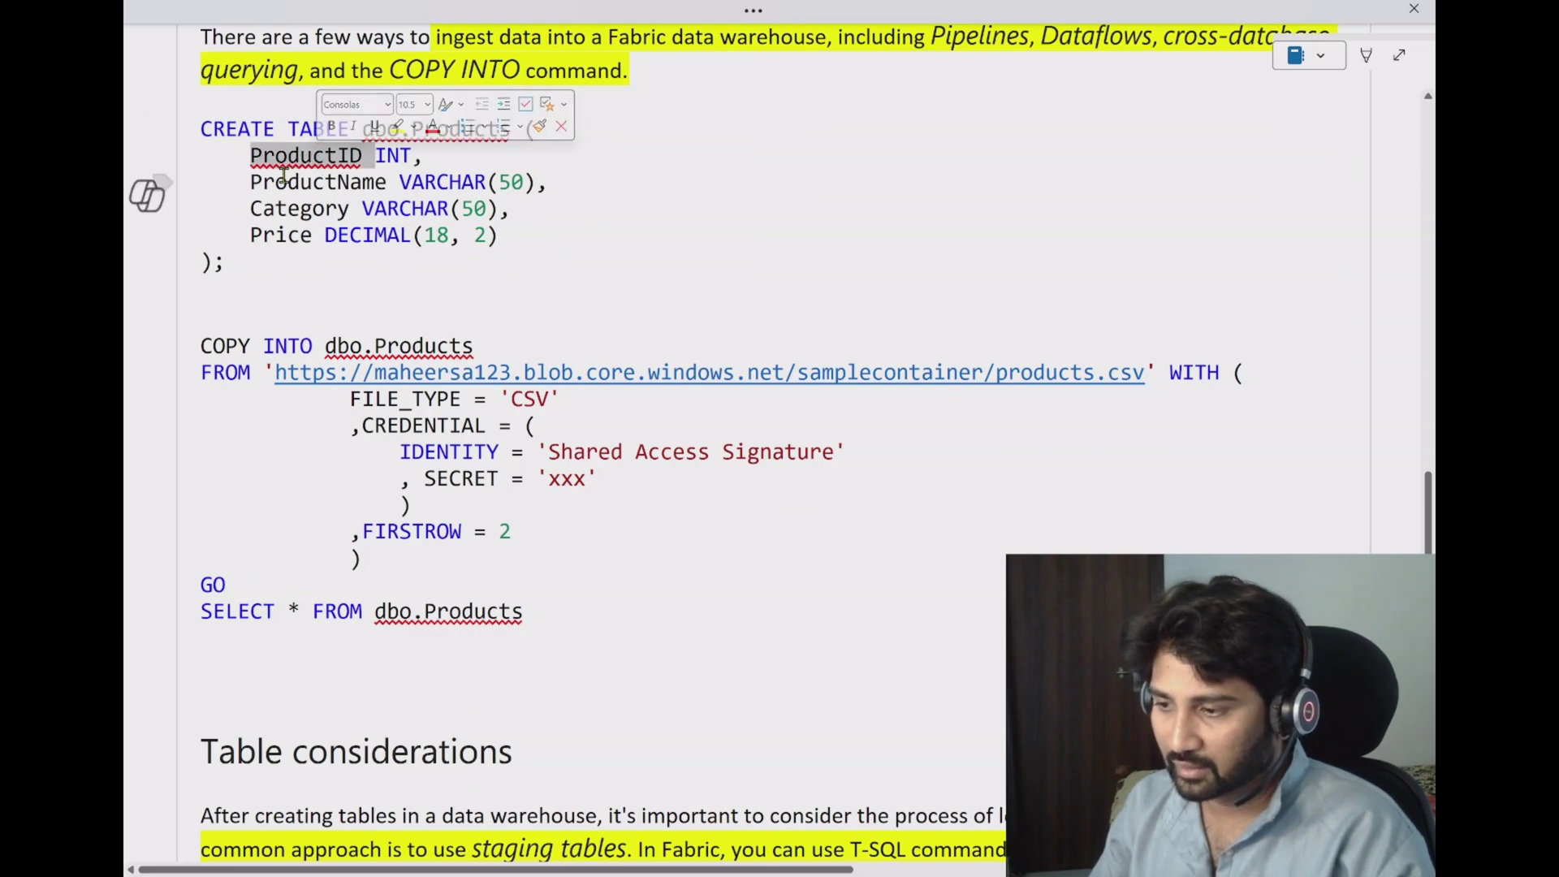
double_click(316, 182)
left_click(279, 209)
double_click(279, 209)
double_click(276, 234)
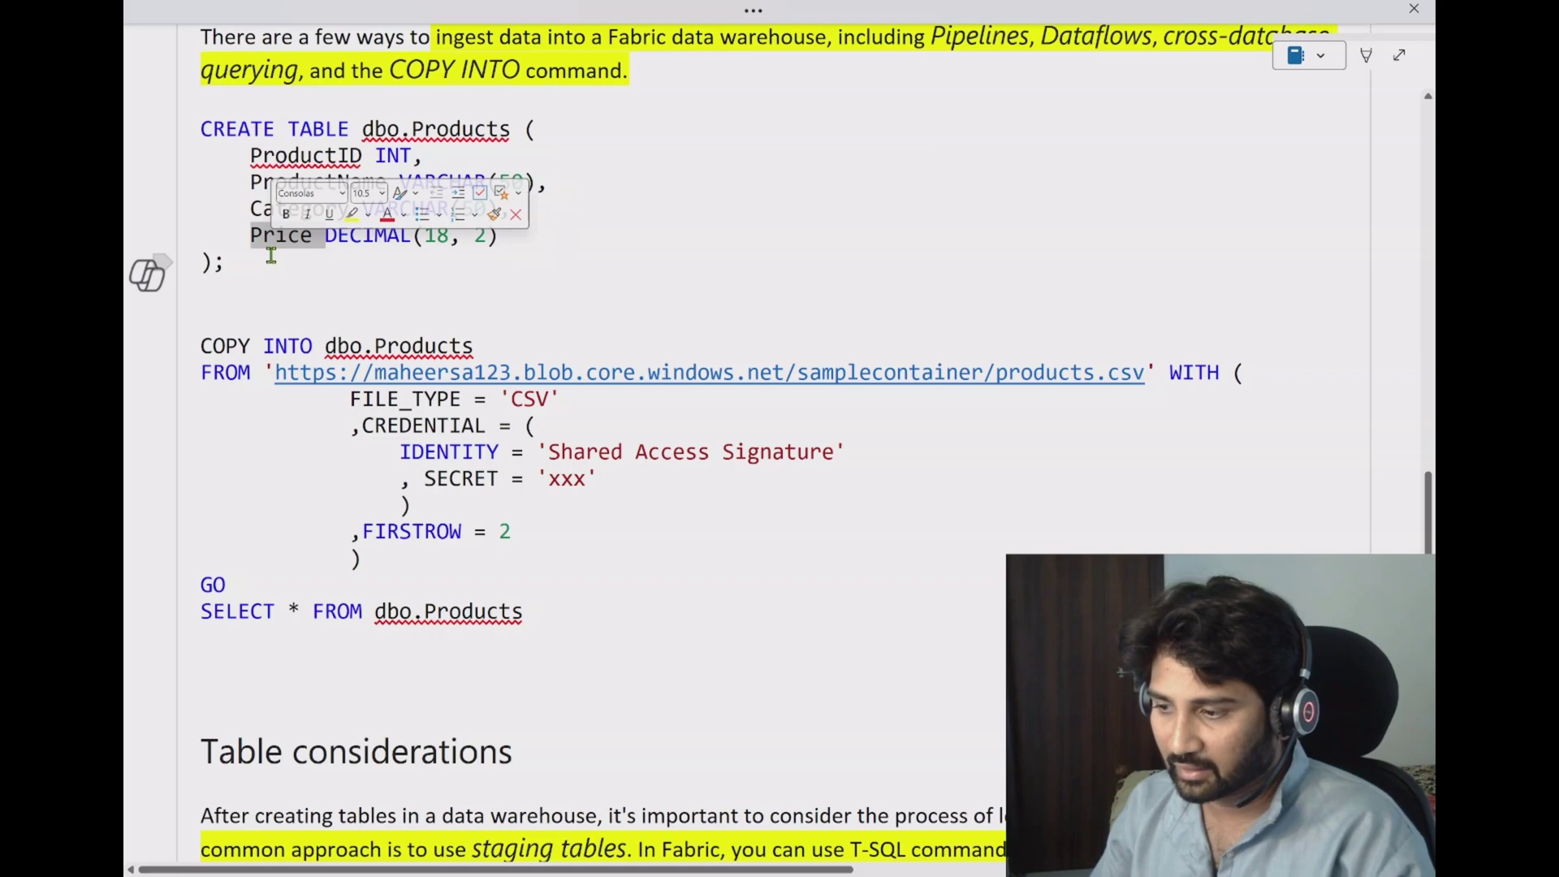
left_click_drag(266, 275, 181, 132)
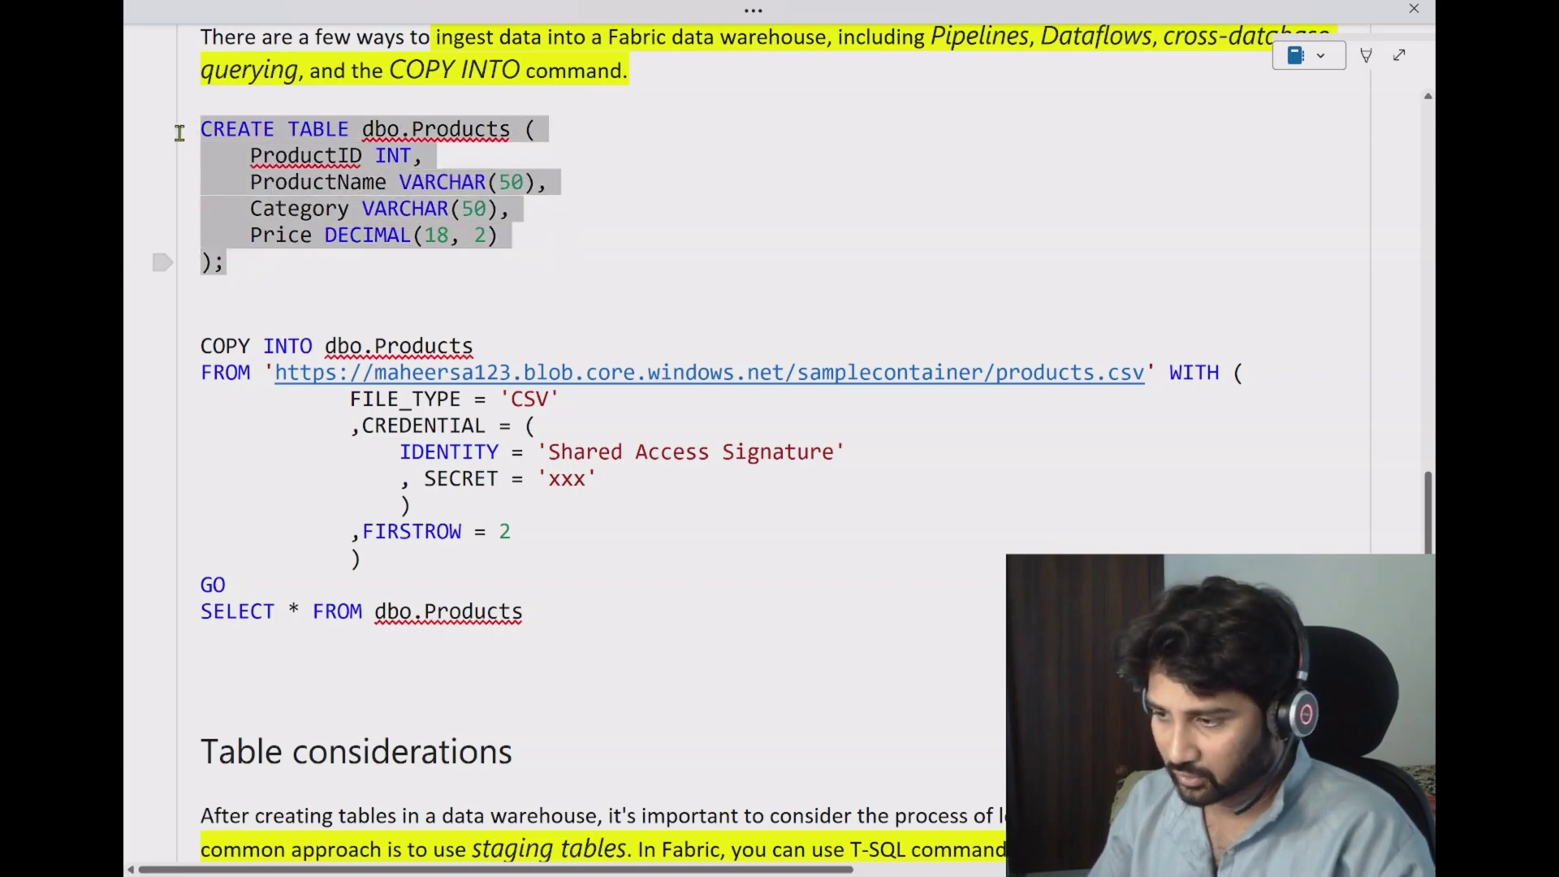